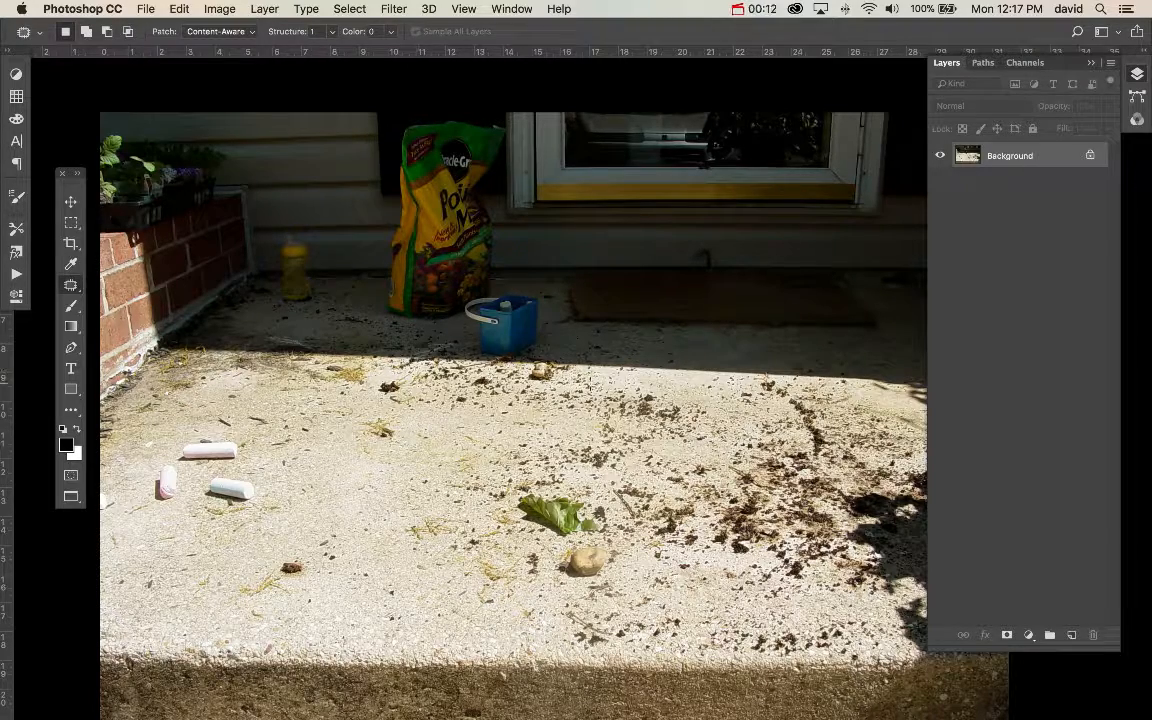
# Step: Add a new layer above the Background and patch out the three chalk pieces with clean concrete beside them
pyautogui.click(1071, 635)
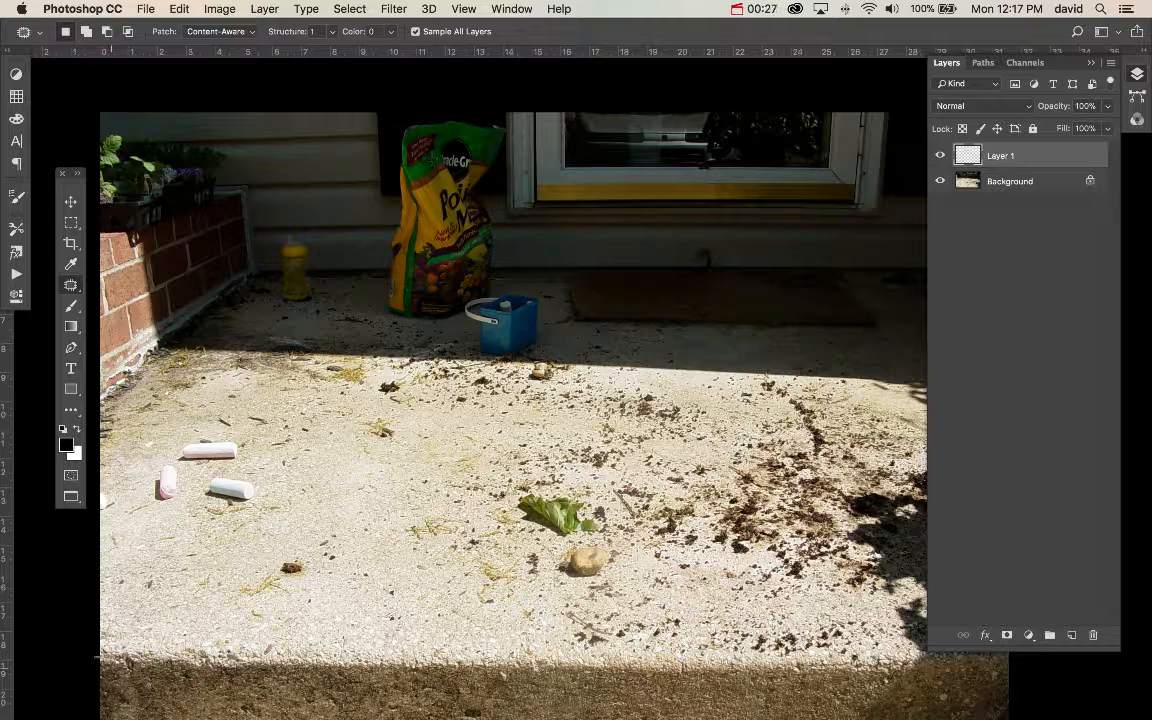
pyautogui.moveTo(205, 437)
pyautogui.mouseDown()
pyautogui.moveTo(146, 472)
pyautogui.moveTo(147, 508)
pyautogui.moveTo(178, 522)
pyautogui.mouseUp()
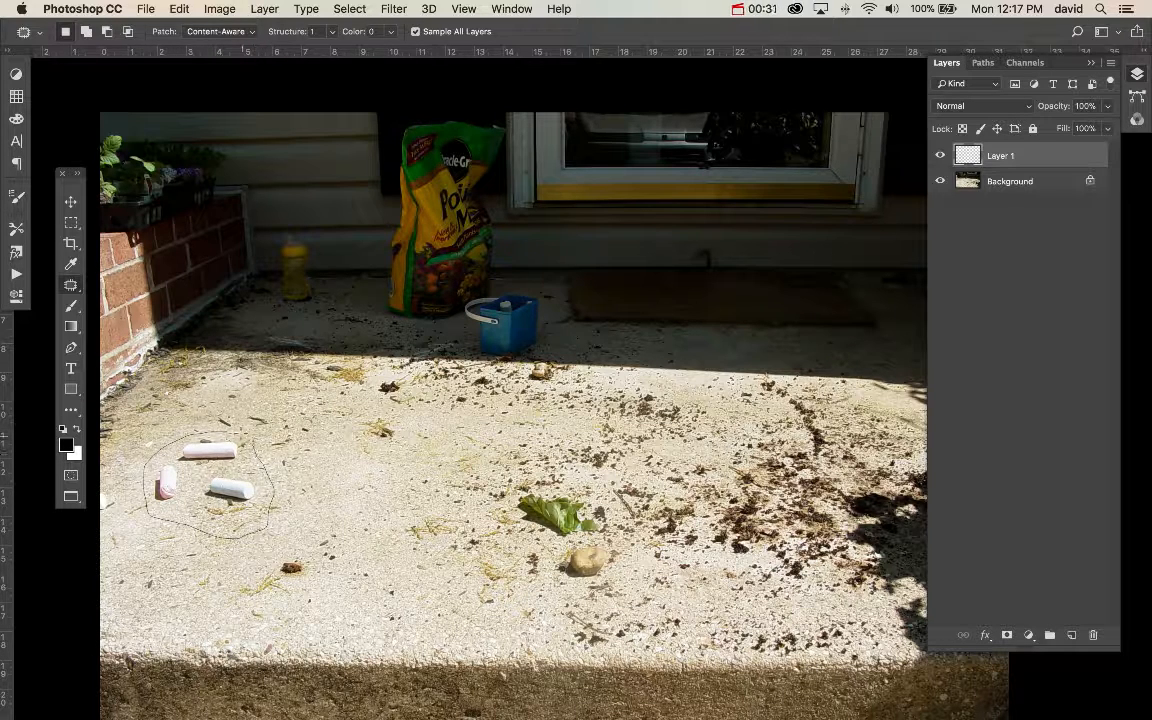
pyautogui.moveTo(225, 478); pyautogui.dragTo(355, 475)
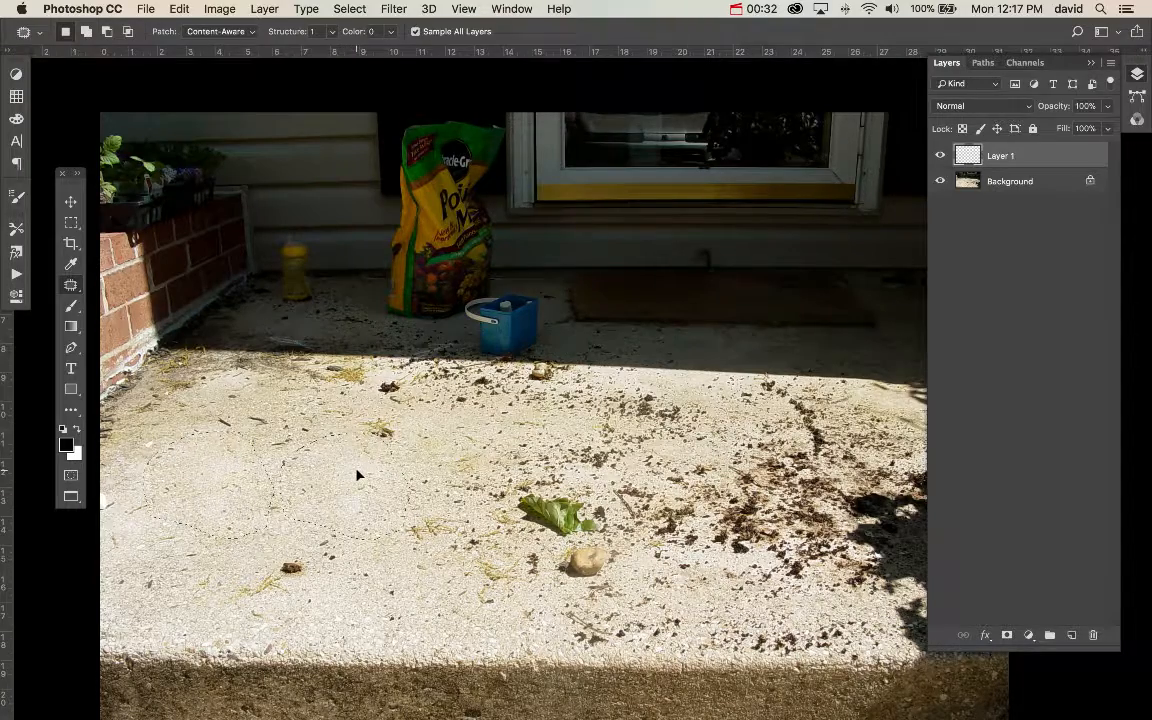
pyautogui.press('super+d')
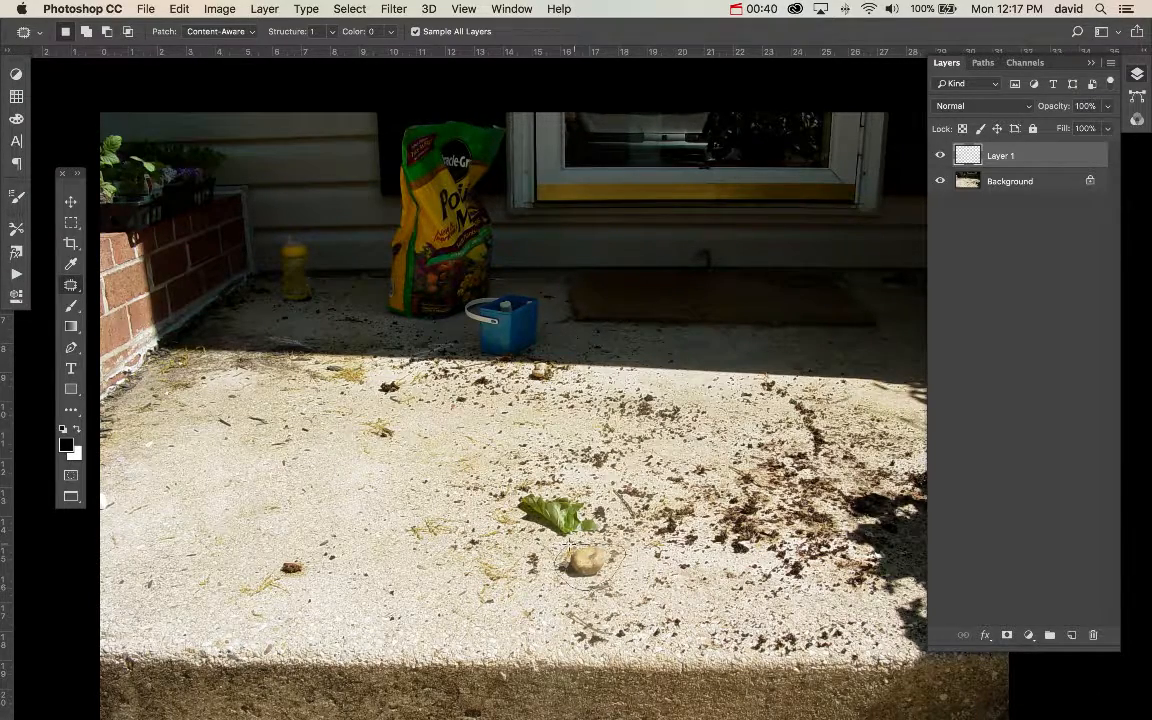
# Step: Patch out the rock below the green leaf with clean concrete, undoing any attempt that copies the leaf, and clear the selection
pyautogui.moveTo(570, 546)
pyautogui.mouseDown()
pyautogui.moveTo(594, 544)
pyautogui.moveTo(567, 521)
pyautogui.mouseUp()
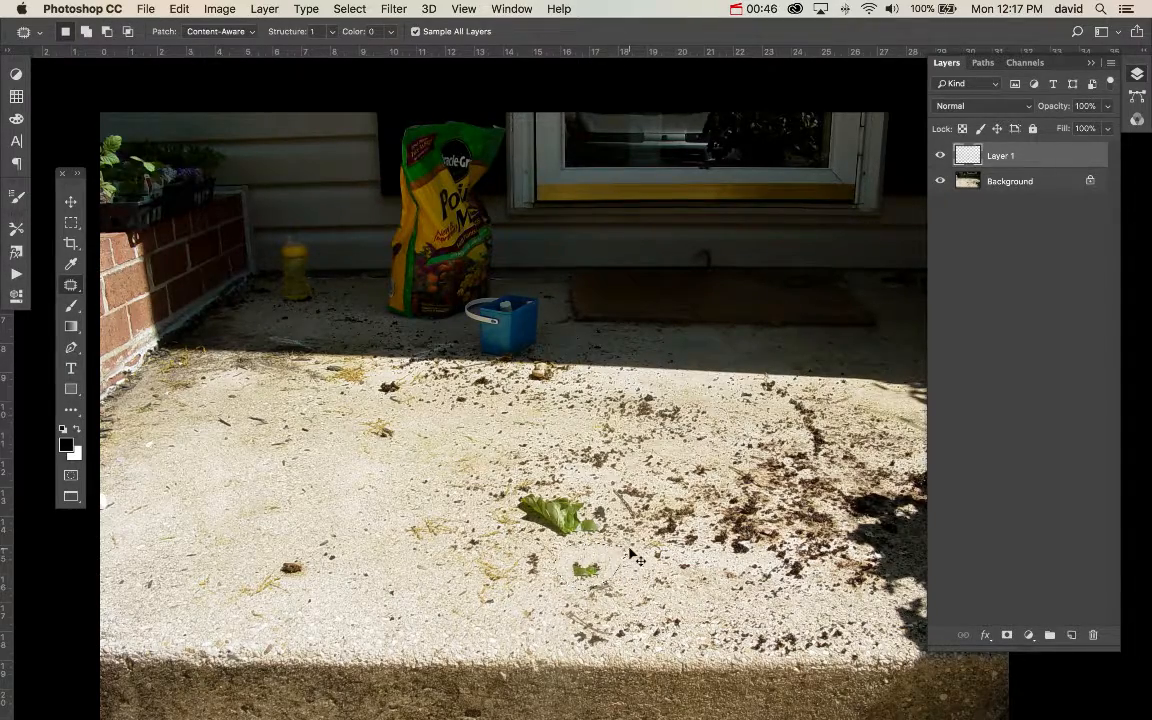
pyautogui.press('super+z')
pyautogui.moveTo(611, 567); pyautogui.dragTo(453, 610)
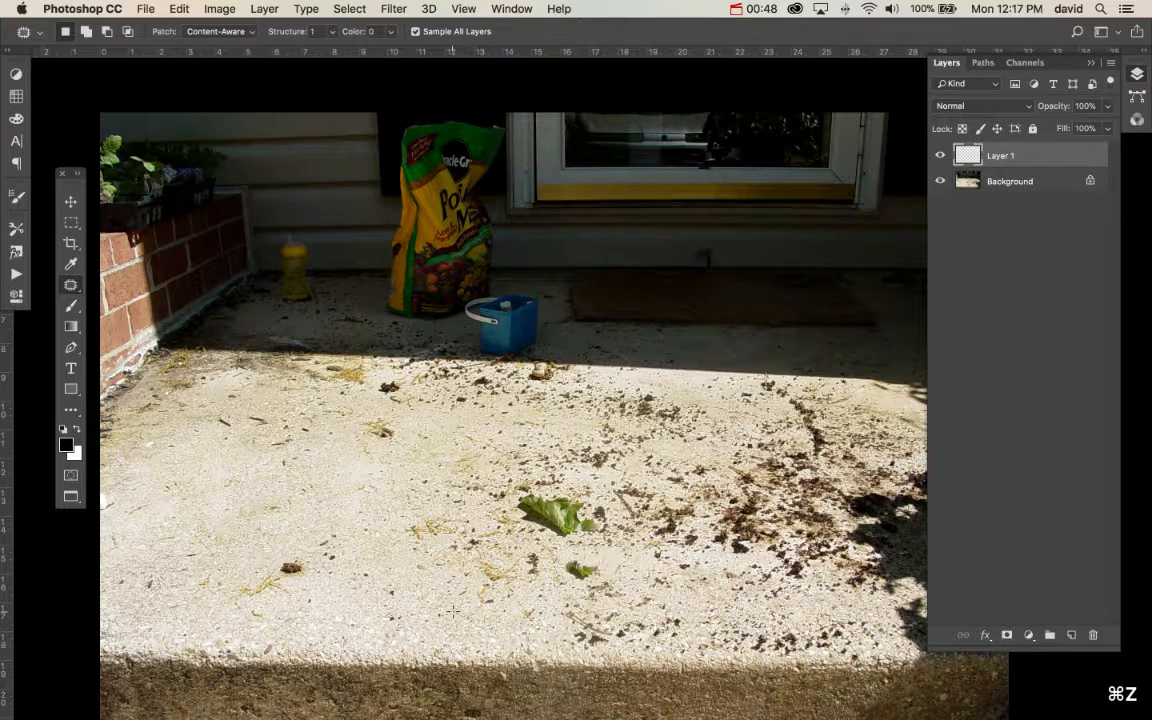
pyautogui.press('super+d')
pyautogui.press('super+alt+z')
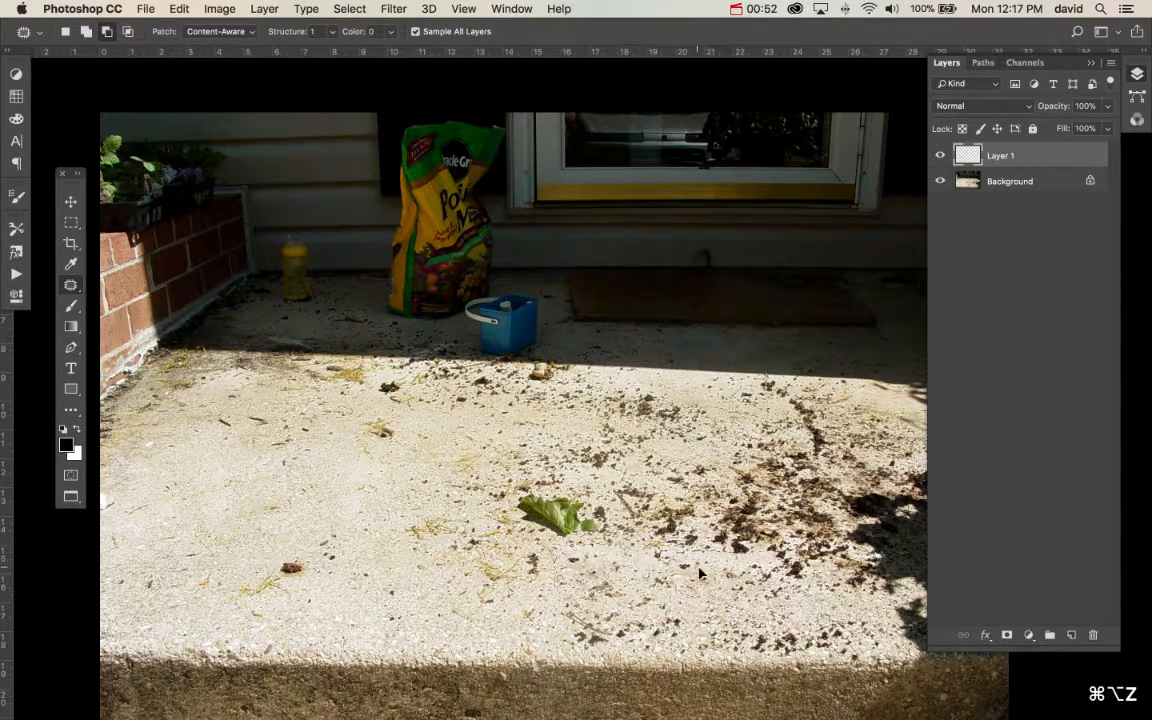
pyautogui.press('super+d')
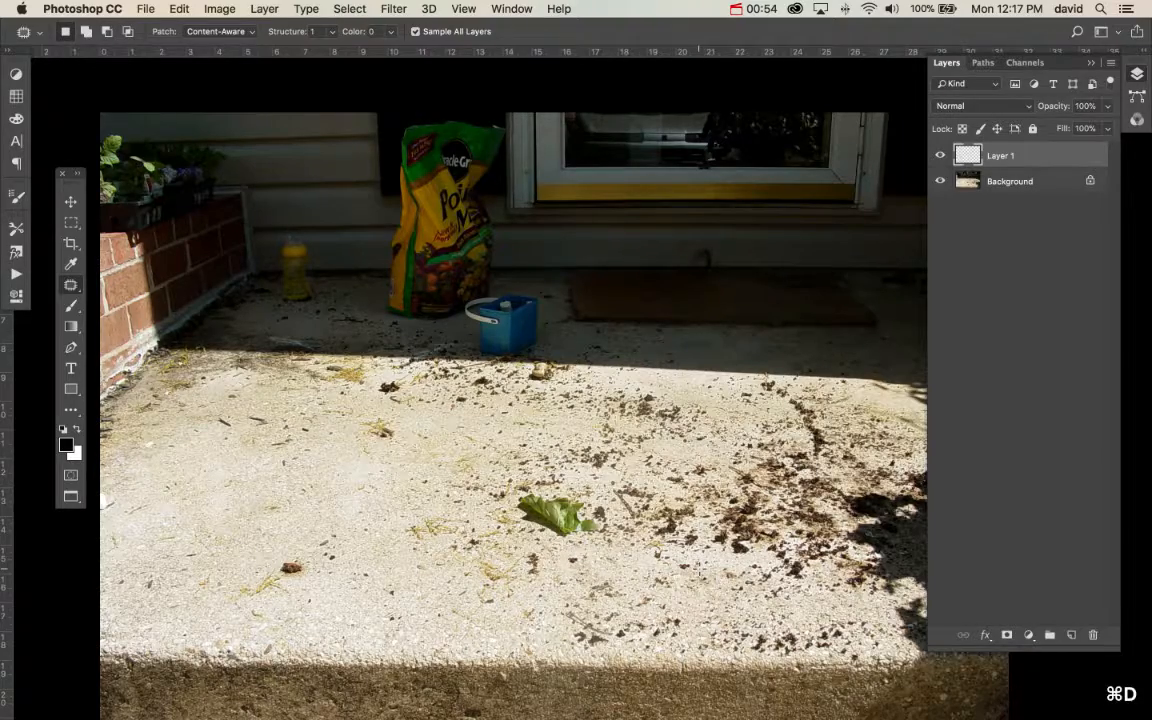
# Step: Outline the green leaf with its shadow, patch it out with nearby concrete, and clear the selection
pyautogui.press('super+equal')
pyautogui.press('super+equal')
pyautogui.press('super+equal')
pyautogui.moveTo(558, 607); pyautogui.dragTo(527, 305)
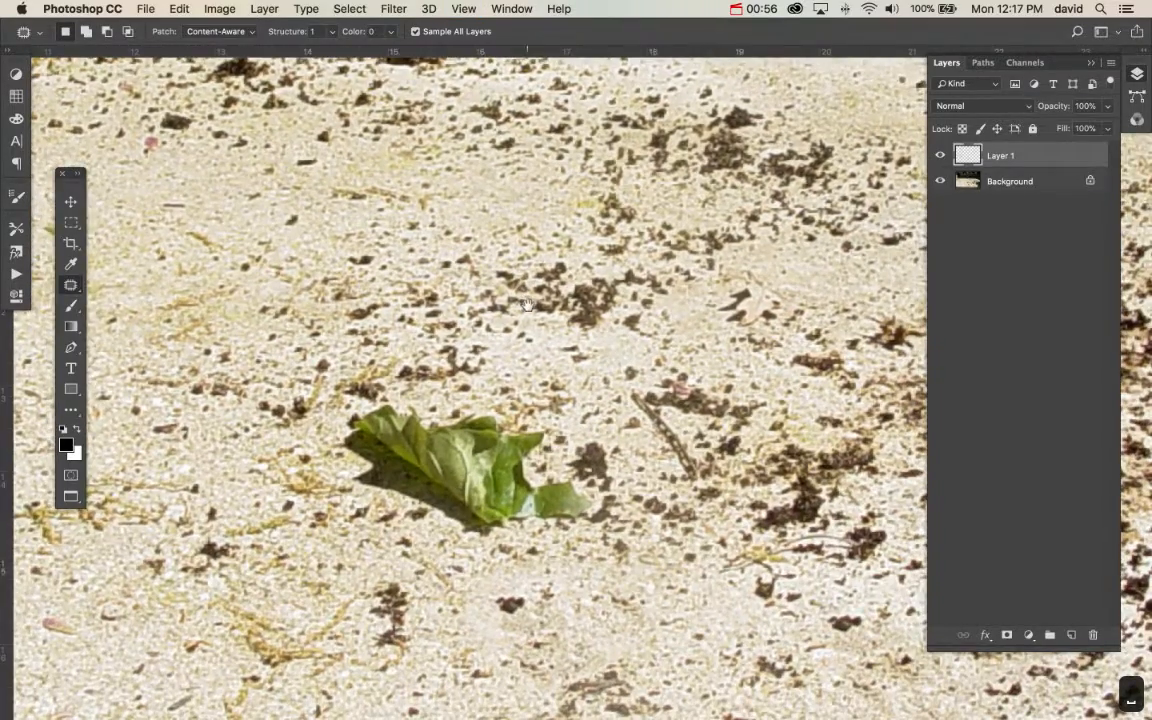
pyautogui.scroll(-2, 527, 305)
pyautogui.hscroll(2, 527, 305)
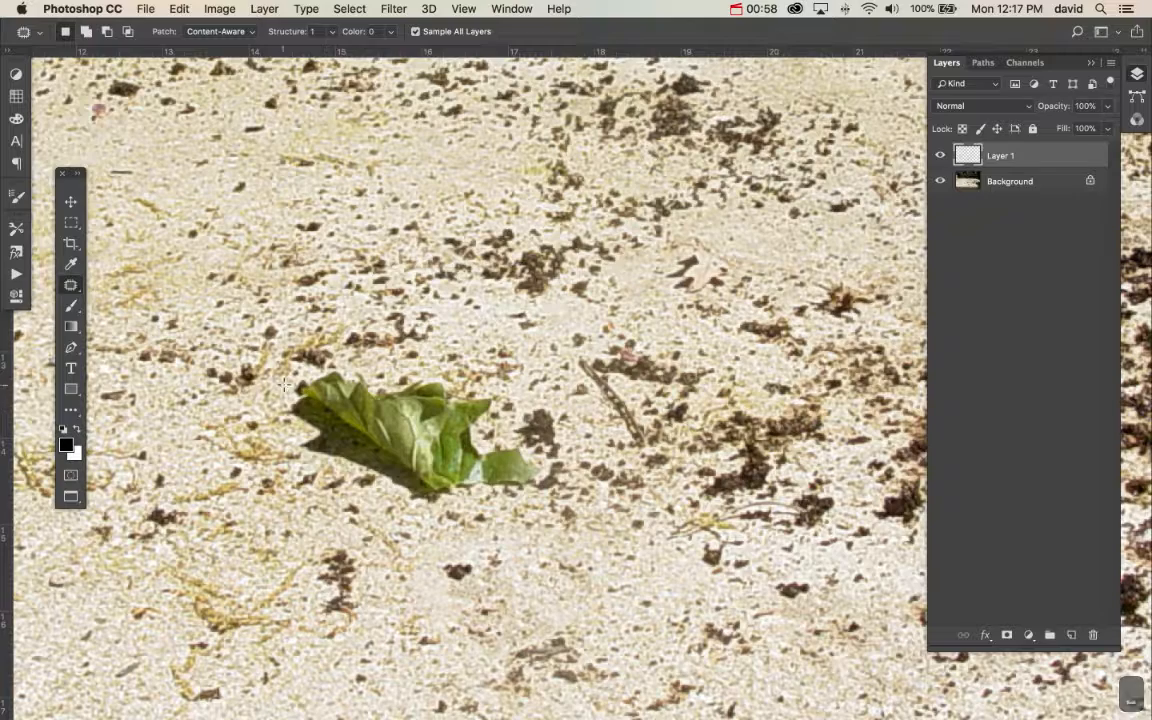
pyautogui.moveTo(285, 385)
pyautogui.mouseDown()
pyautogui.moveTo(313, 522)
pyautogui.moveTo(358, 526)
pyautogui.moveTo(409, 505)
pyautogui.mouseUp()
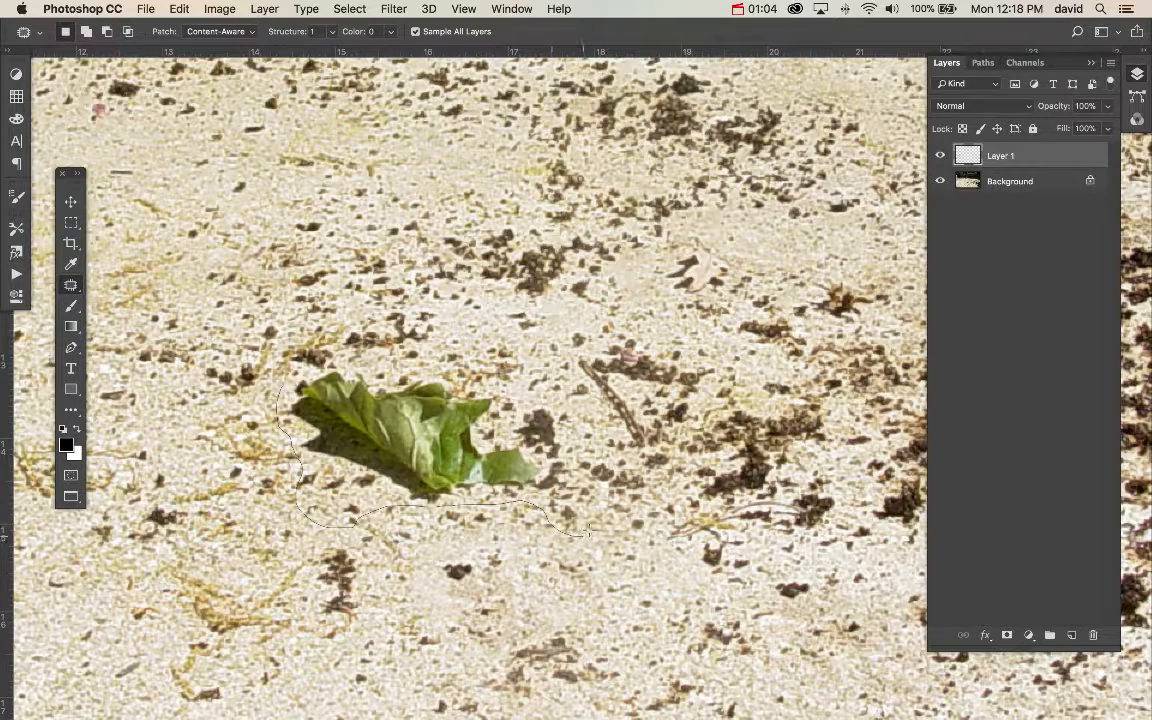
pyautogui.moveTo(605, 494)
pyautogui.mouseDown()
pyautogui.moveTo(567, 452)
pyautogui.moveTo(578, 411)
pyautogui.moveTo(518, 389)
pyautogui.mouseUp()
pyautogui.moveTo(481, 330)
pyautogui.mouseDown()
pyautogui.moveTo(368, 346)
pyautogui.moveTo(313, 373)
pyautogui.mouseUp()
pyautogui.press('super+minus')
pyautogui.press('super+minus')
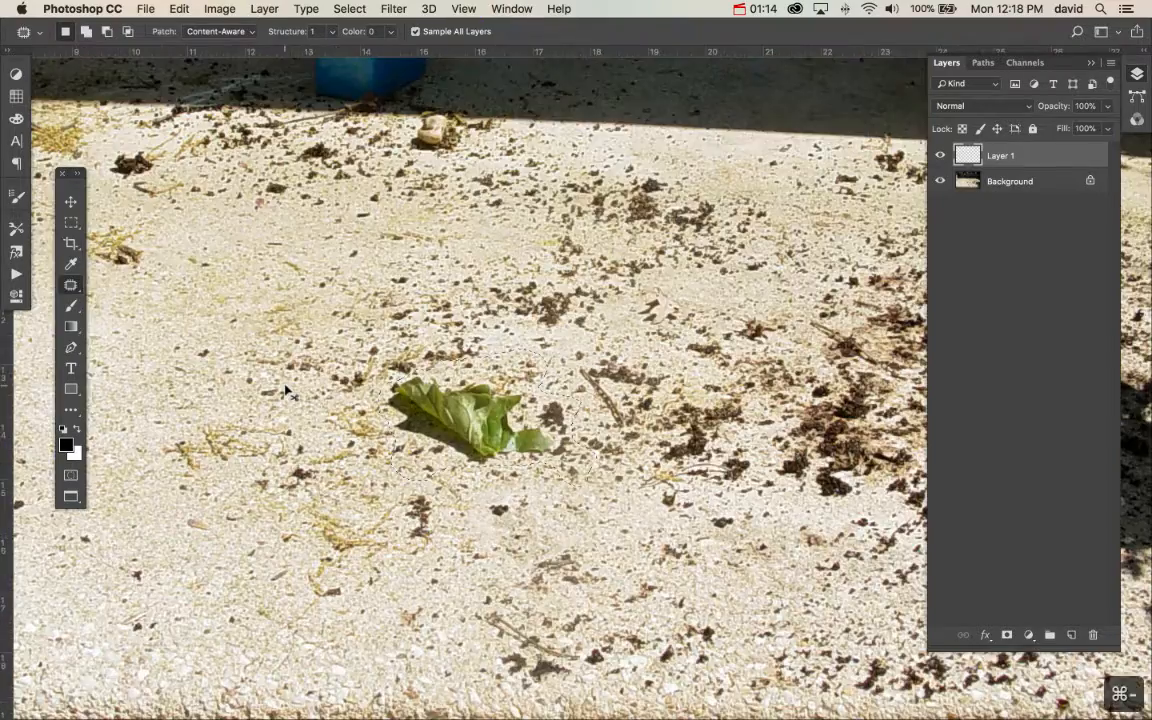
pyautogui.moveTo(492, 366); pyautogui.dragTo(681, 369)
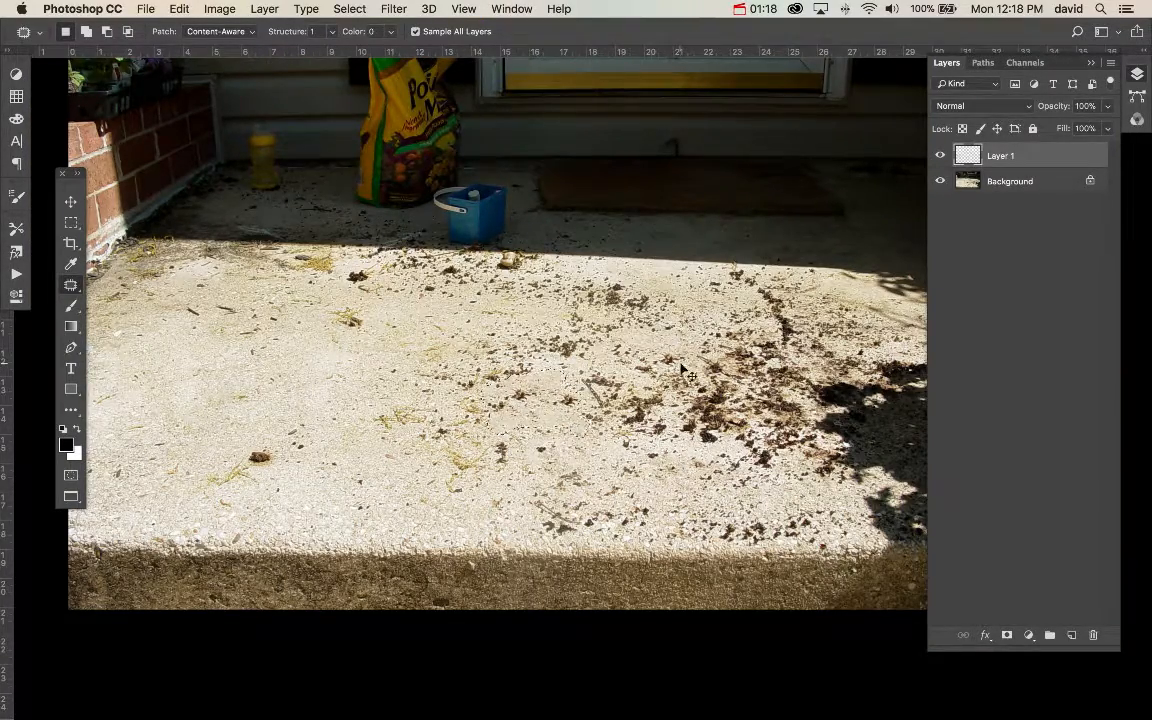
pyautogui.press('super+d')
# Step: Outline the yellow bottle by the wall and patch it out with the siding and floor beside it, then deselect
pyautogui.press('super+equal')
pyautogui.press('super+equal')
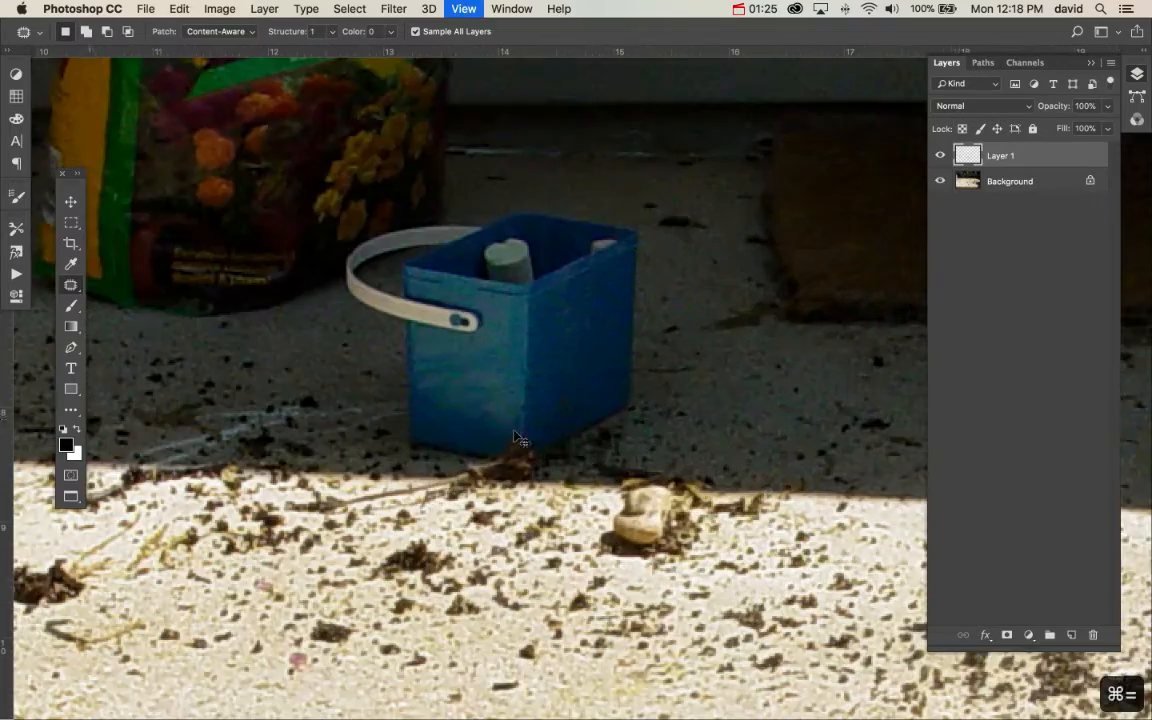
pyautogui.moveTo(371, 357); pyautogui.dragTo(641, 541)
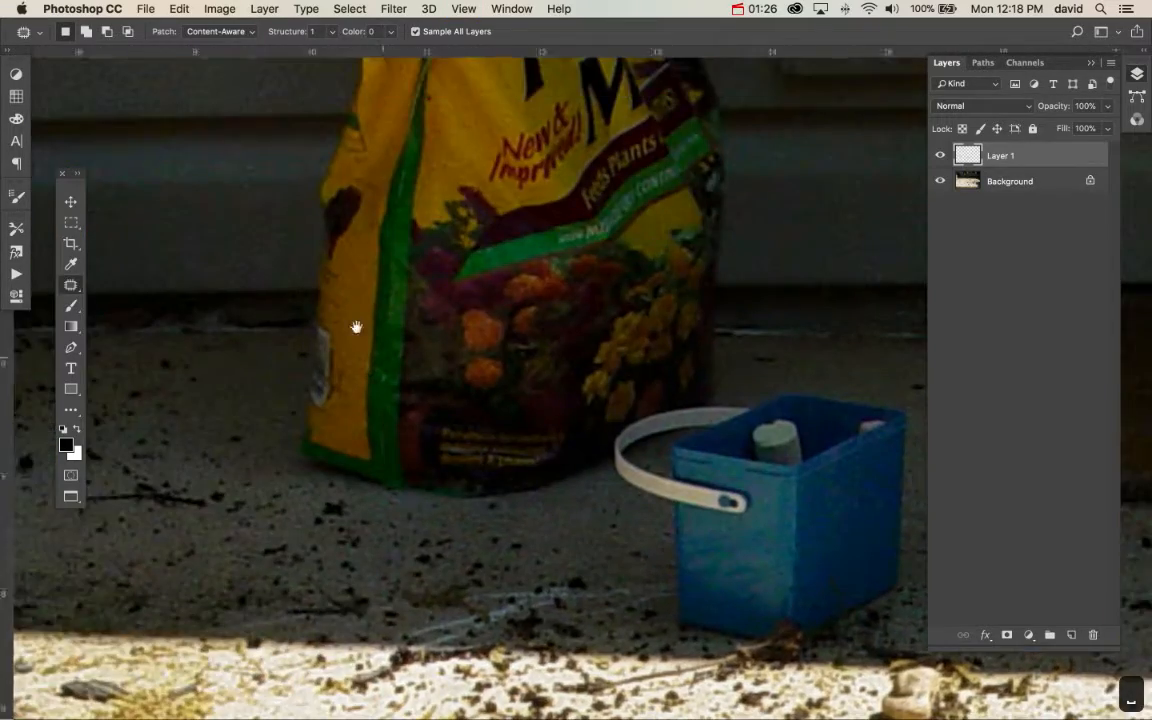
pyautogui.moveTo(355, 327); pyautogui.dragTo(697, 484)
pyautogui.moveTo(630, 425); pyautogui.dragTo(715, 417)
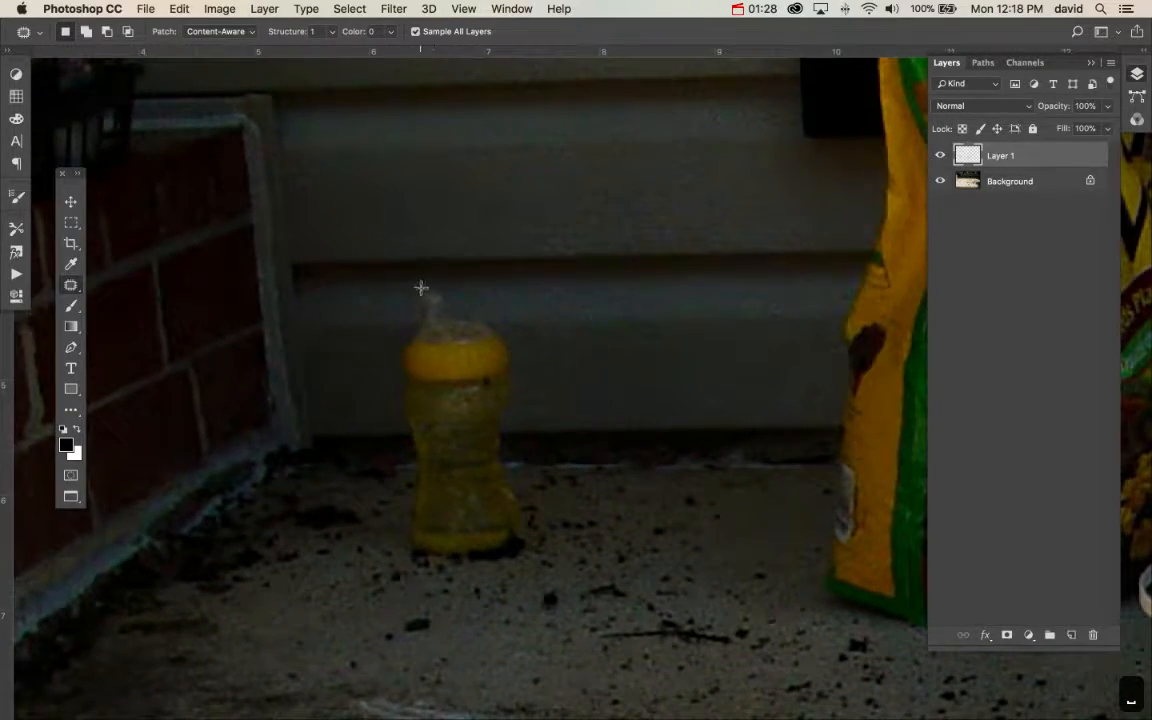
pyautogui.moveTo(391, 290)
pyautogui.mouseDown()
pyautogui.moveTo(354, 588)
pyautogui.moveTo(440, 614)
pyautogui.moveTo(525, 597)
pyautogui.moveTo(564, 562)
pyautogui.moveTo(520, 287)
pyautogui.moveTo(473, 261)
pyautogui.moveTo(383, 270)
pyautogui.mouseUp()
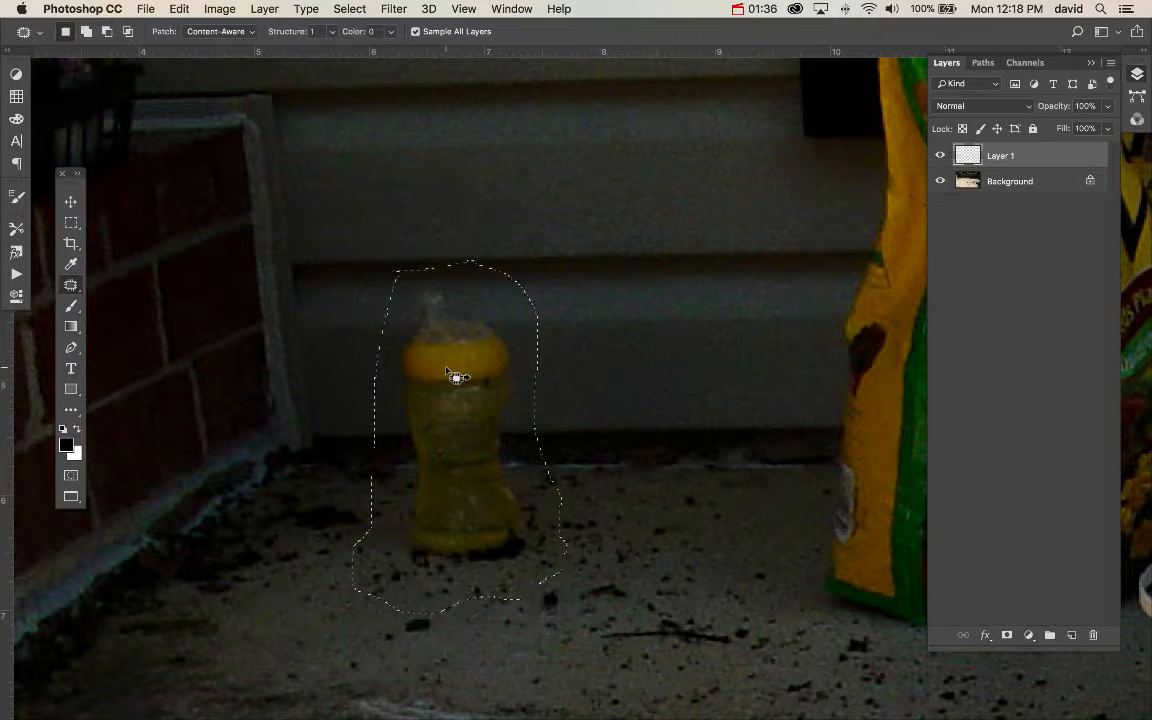
pyautogui.moveTo(458, 380)
pyautogui.mouseDown()
pyautogui.moveTo(638, 378)
pyautogui.moveTo(643, 365)
pyautogui.mouseUp()
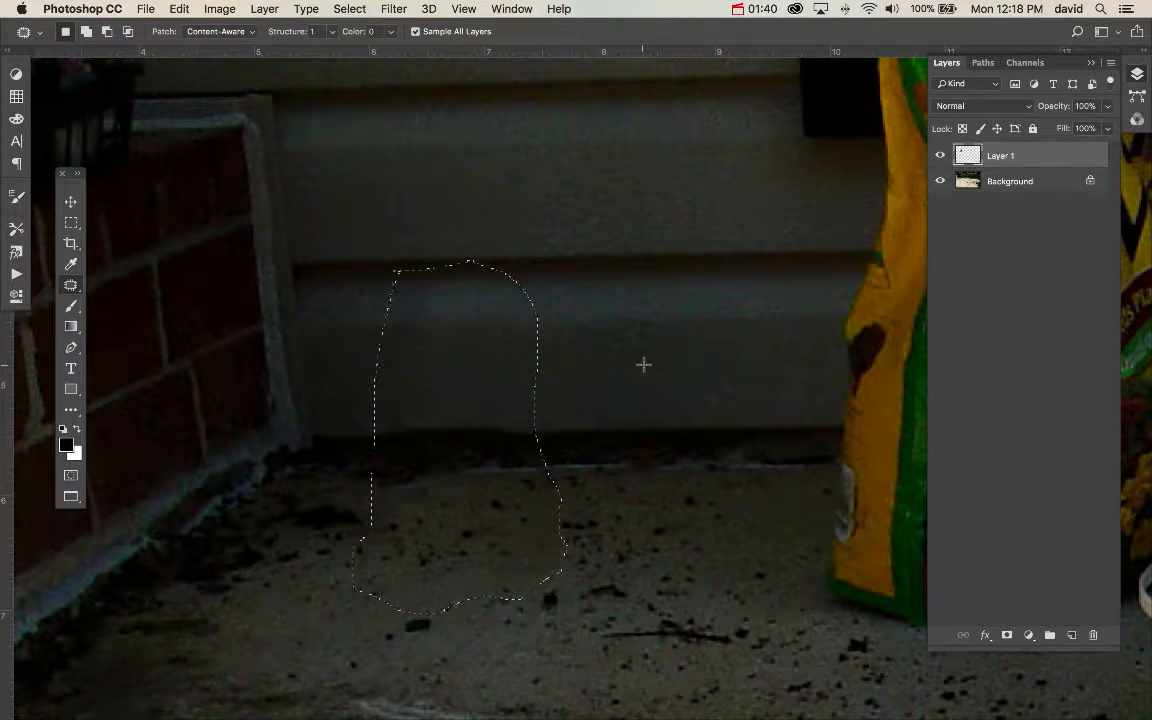
pyautogui.press('super+d')
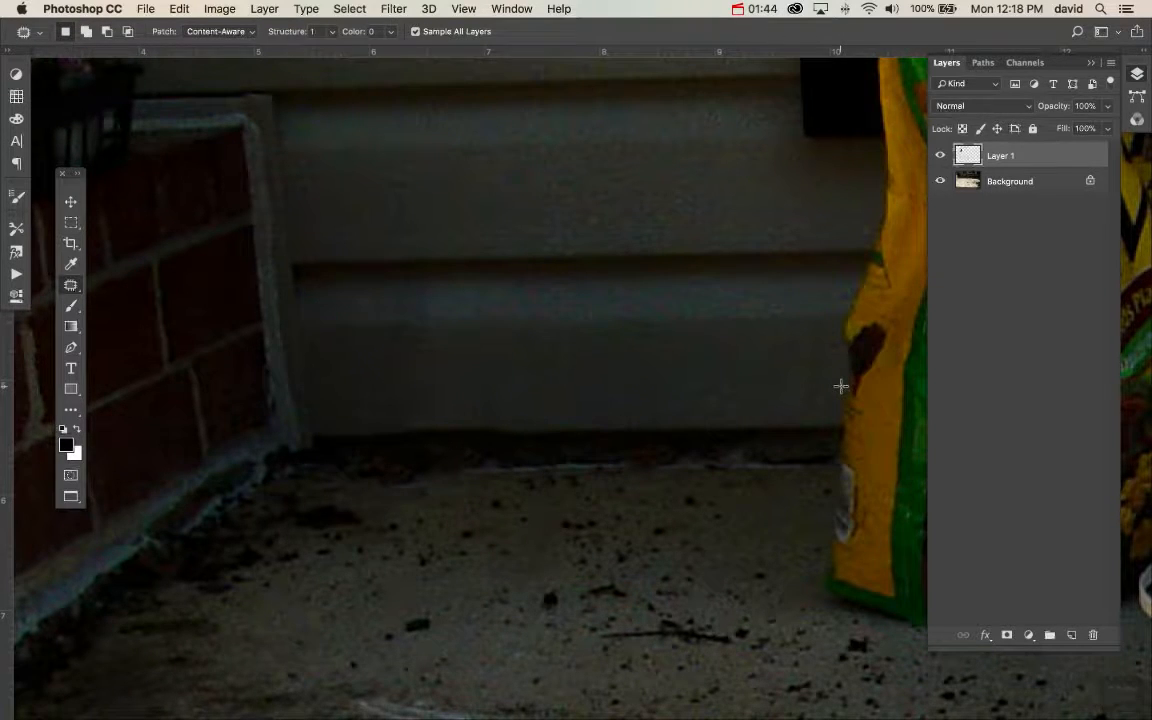
# Step: Select the dark rectangle behind the upper part of the soil bag with the Polygonal Lasso, cutting straight across the bag
pyautogui.press('super+minus')
pyautogui.moveTo(840, 385); pyautogui.dragTo(625, 500)
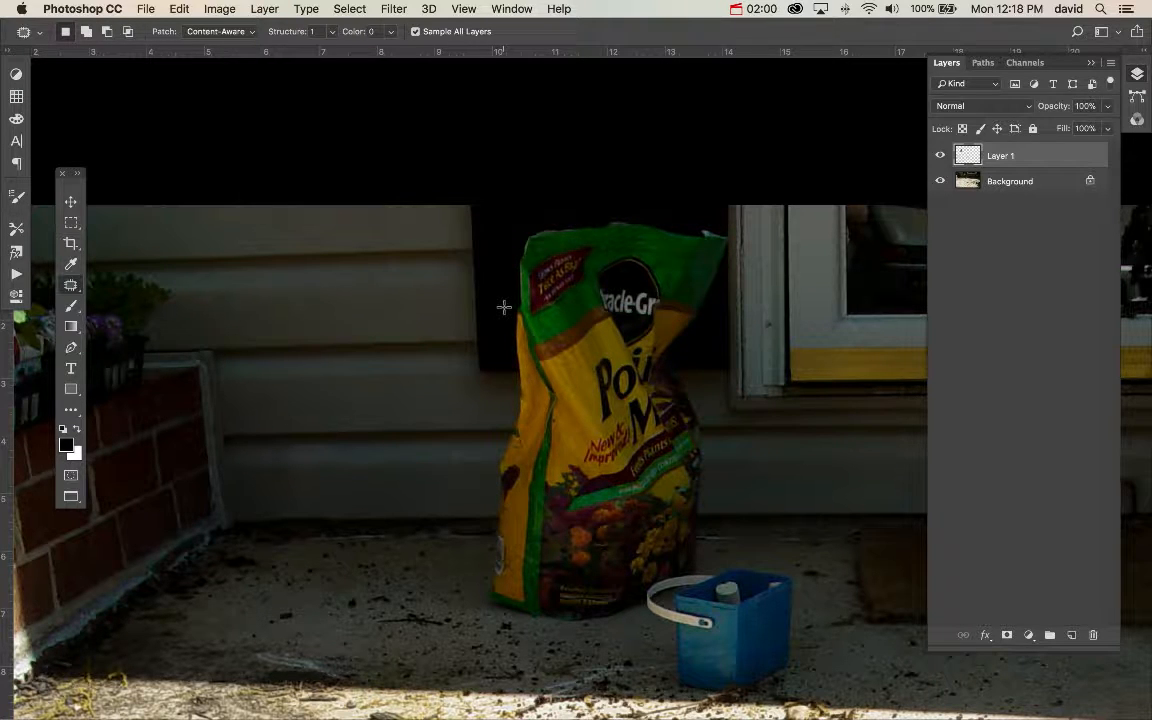
pyautogui.press('l')
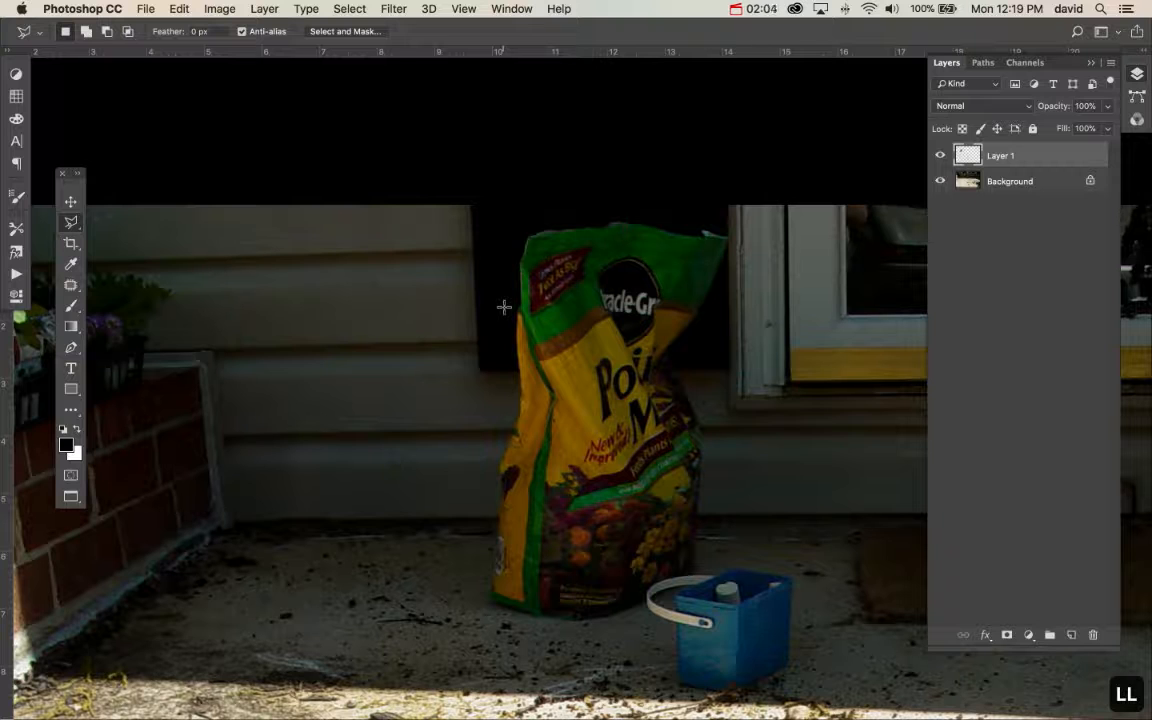
pyautogui.click(71, 222)
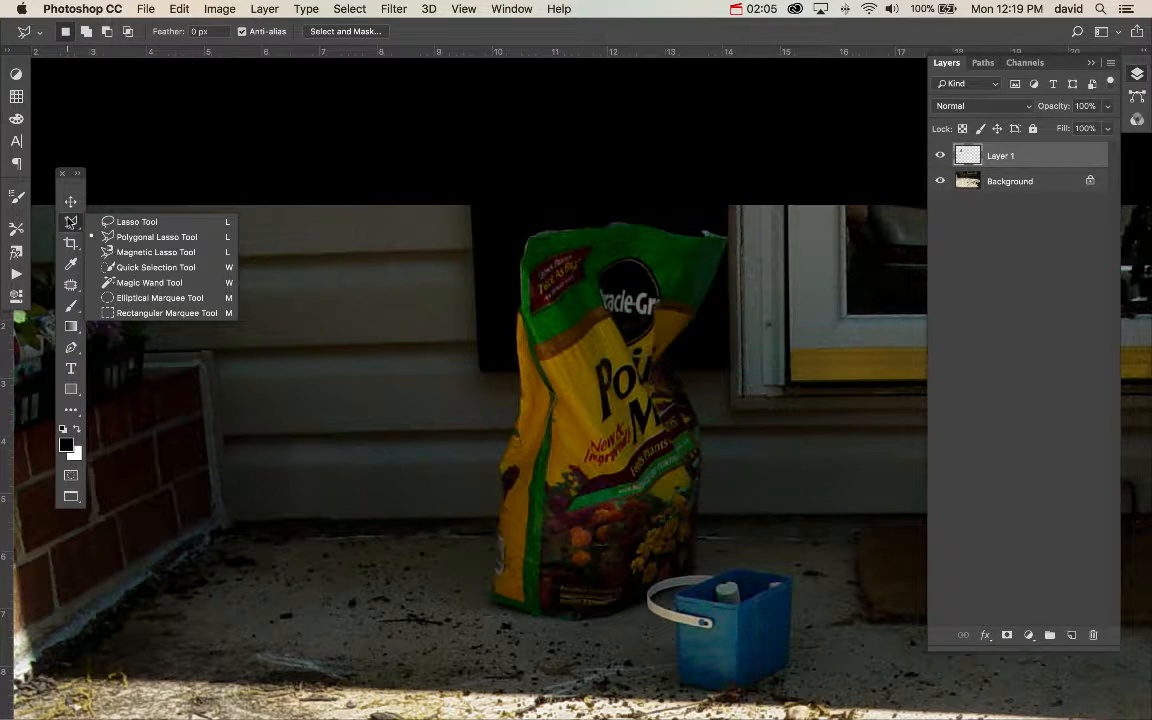
pyautogui.click(165, 239)
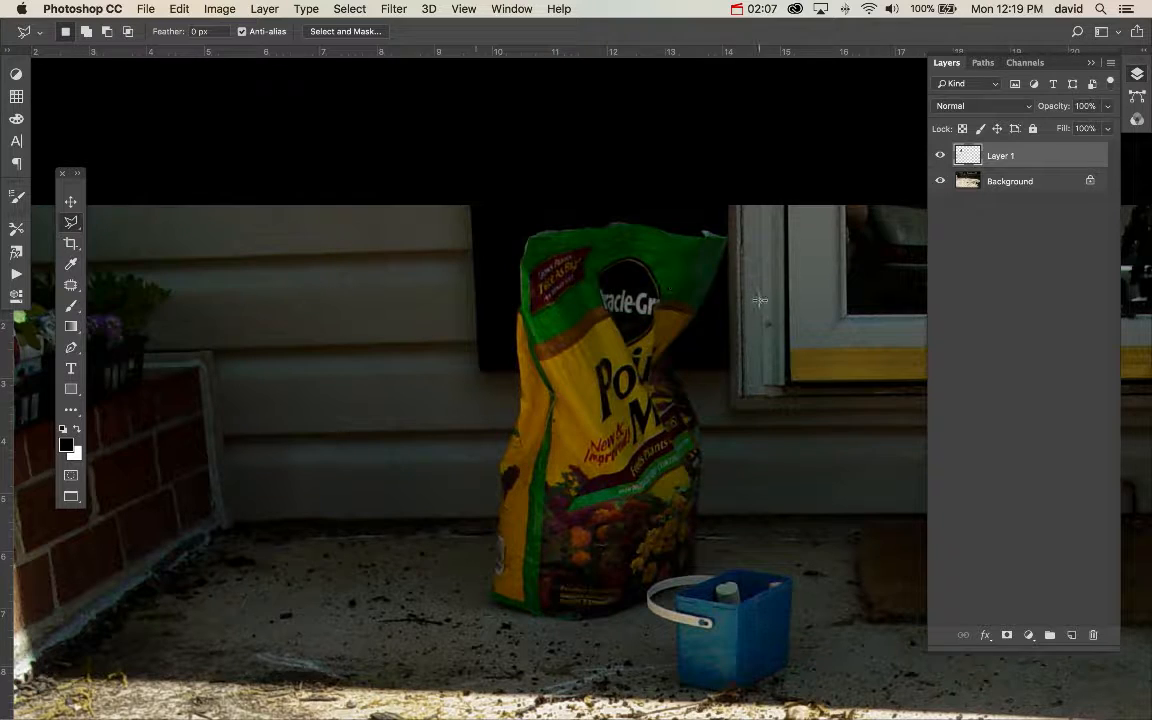
pyautogui.click(729, 368)
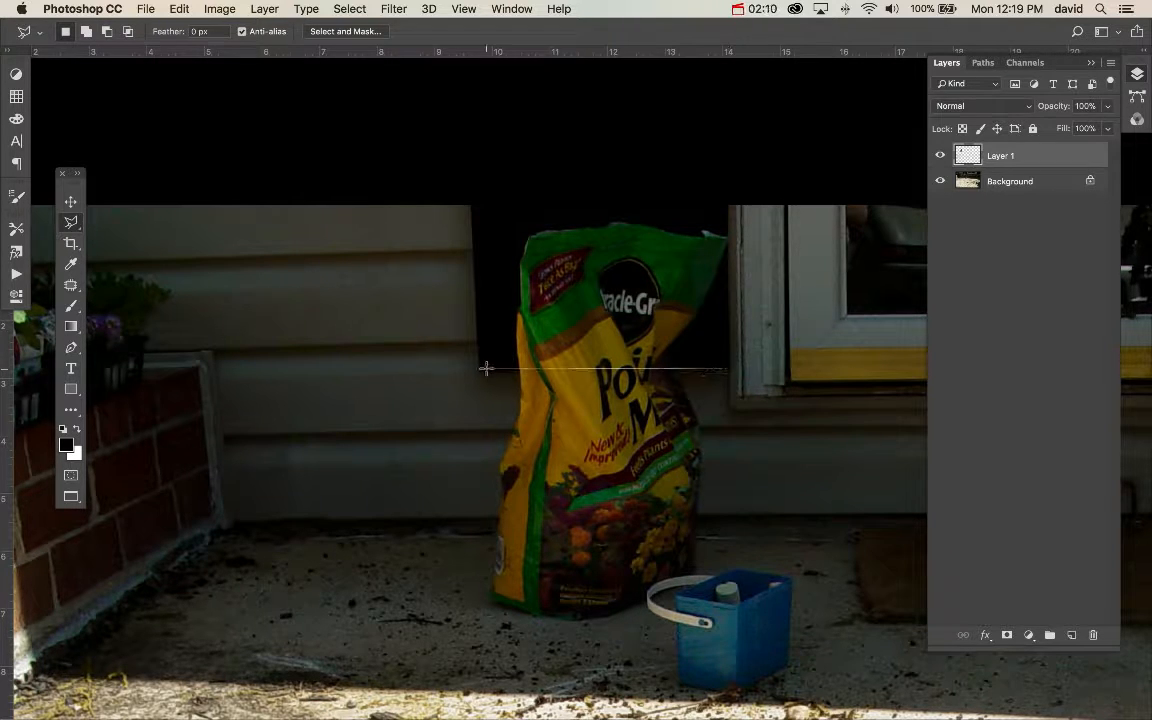
pyautogui.click(481, 368)
pyautogui.click(471, 203)
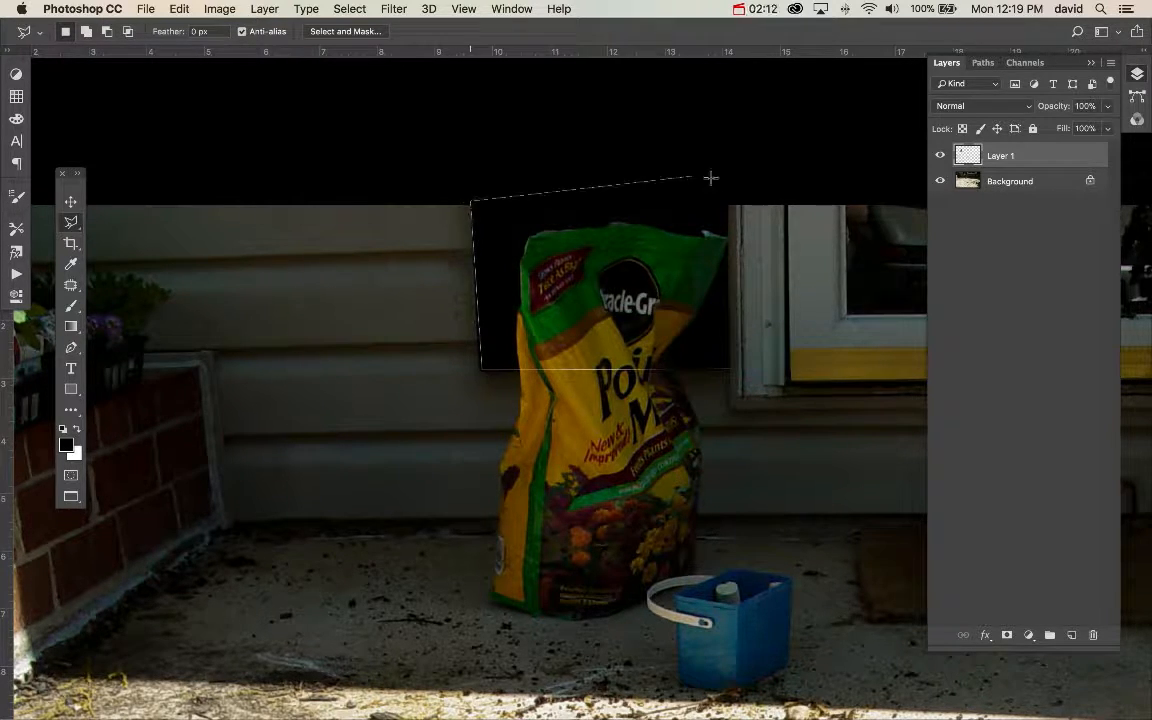
pyautogui.click(729, 205)
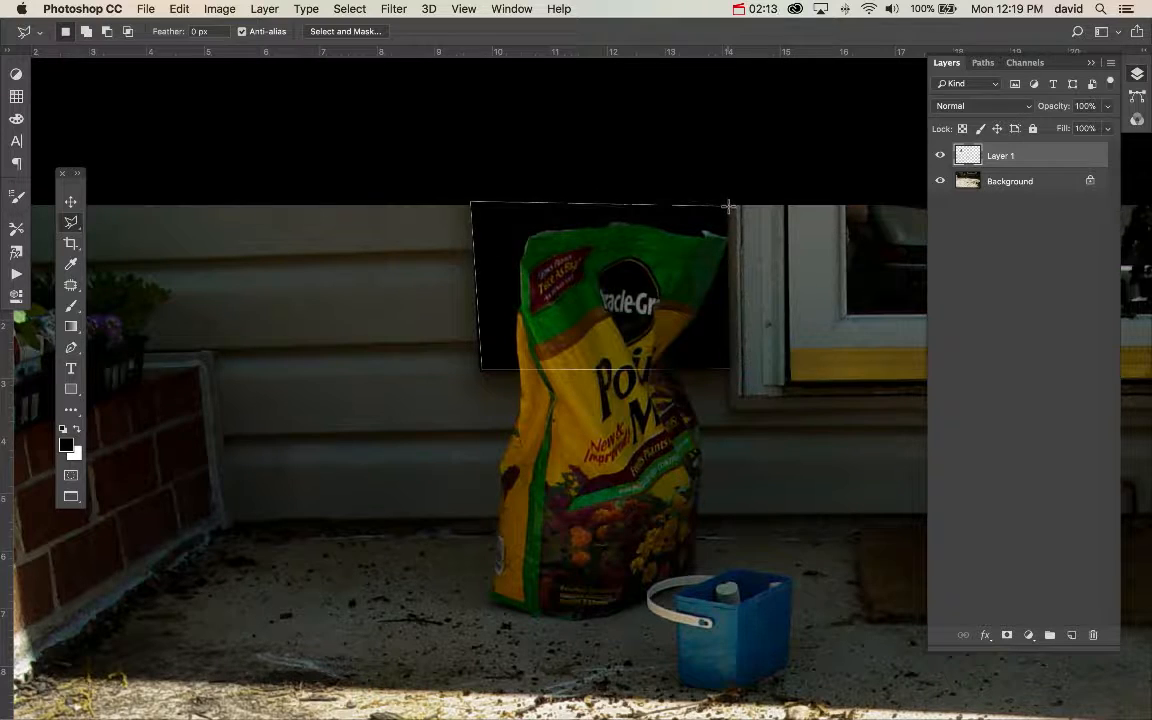
pyautogui.click(731, 368)
# Step: Fill the selected rectangle with black on a new layer and clear the selection
pyautogui.press('alt+shift+super+n')
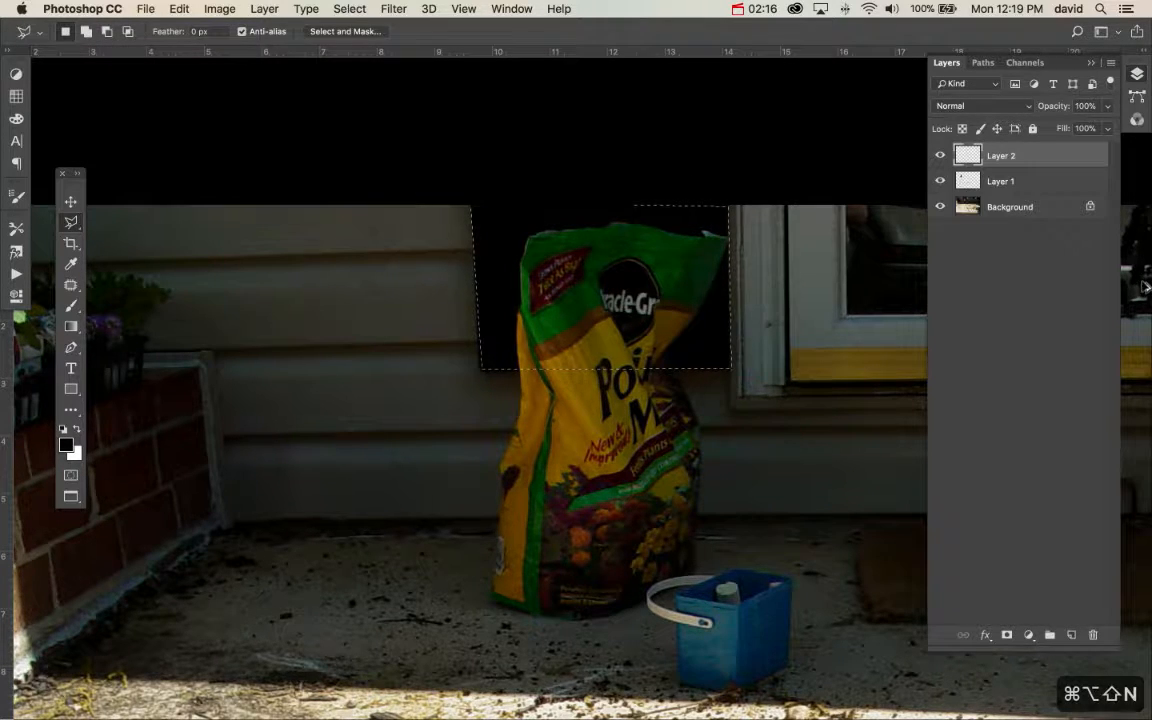
pyautogui.press('i')
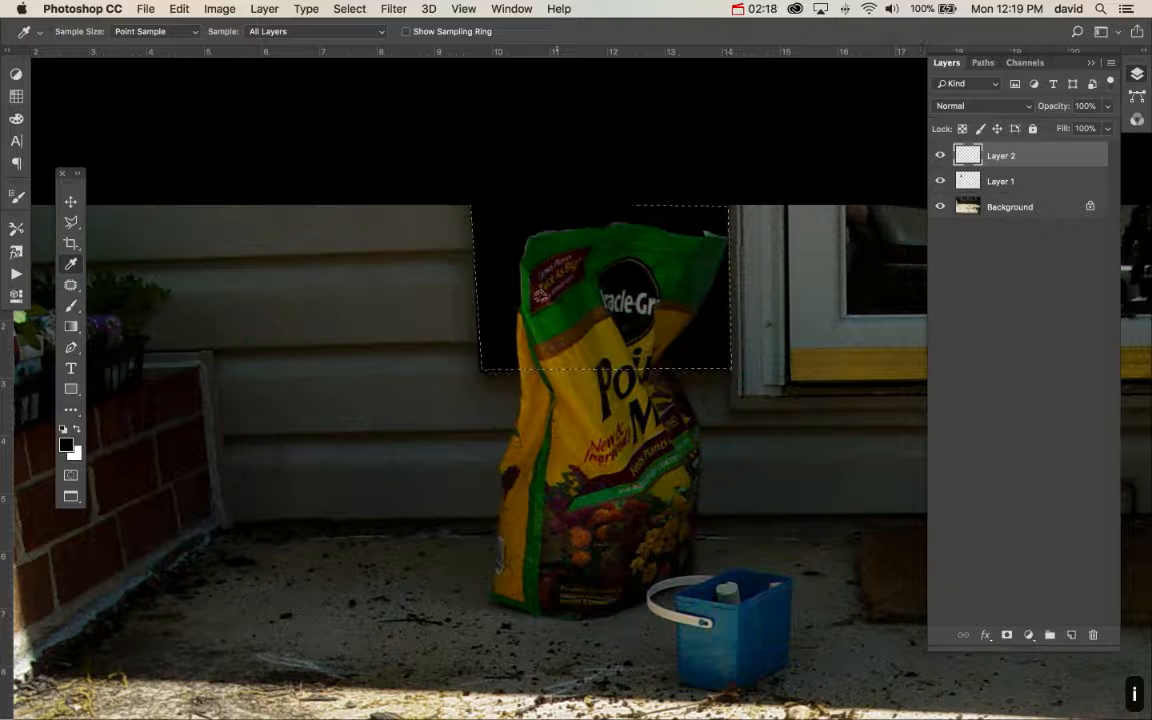
pyautogui.hotkey('alt', 'BackSpace')
pyautogui.press('super+d')
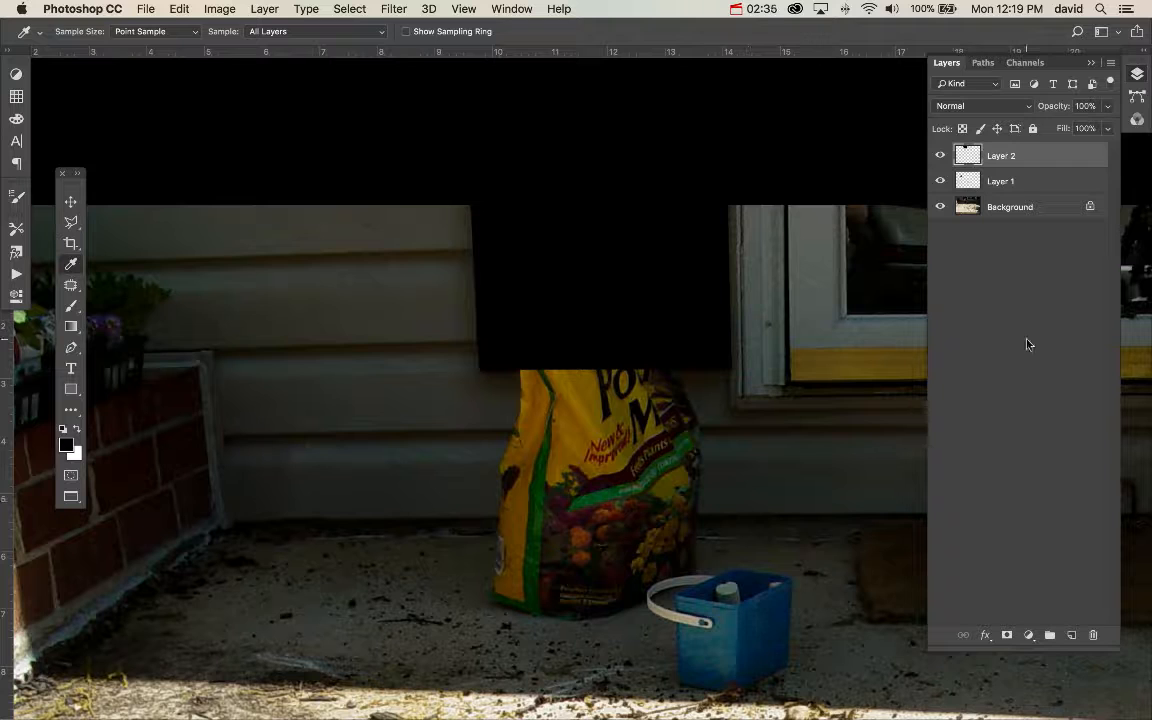
# Step: Compare the image with Layer 2 hidden and shown, and add a new empty layer directly above Layer 1
pyautogui.click(1055, 184)
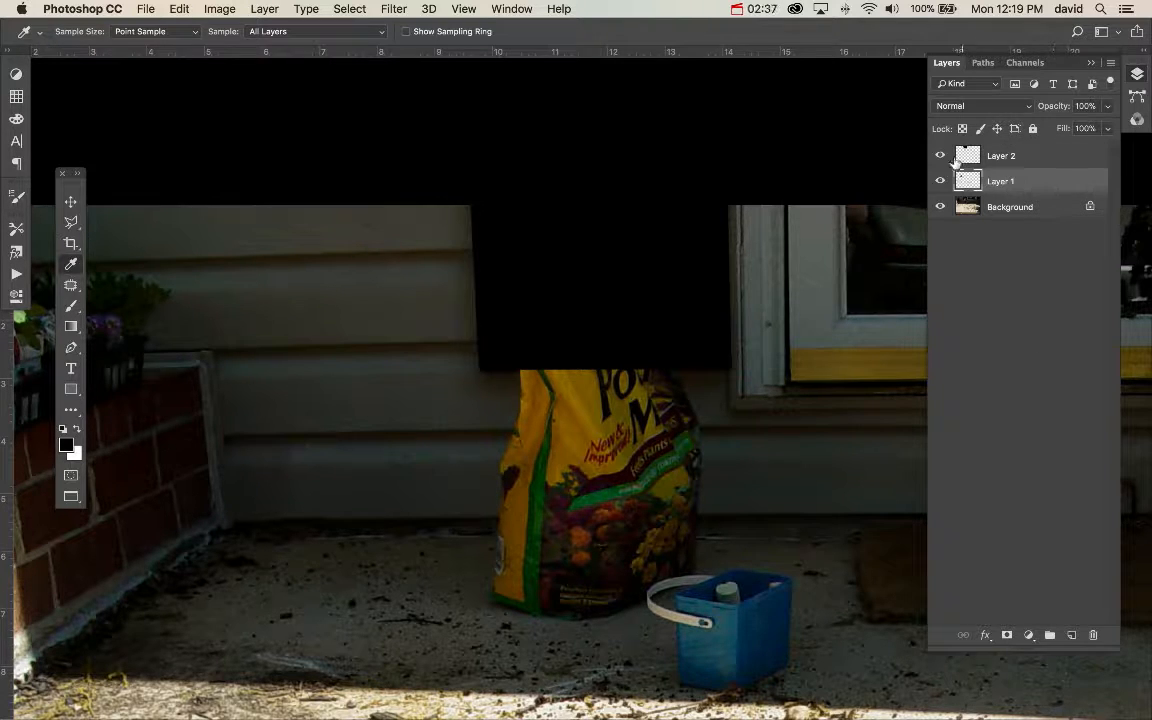
pyautogui.click(939, 156)
pyautogui.click(939, 156)
pyautogui.click(939, 156)
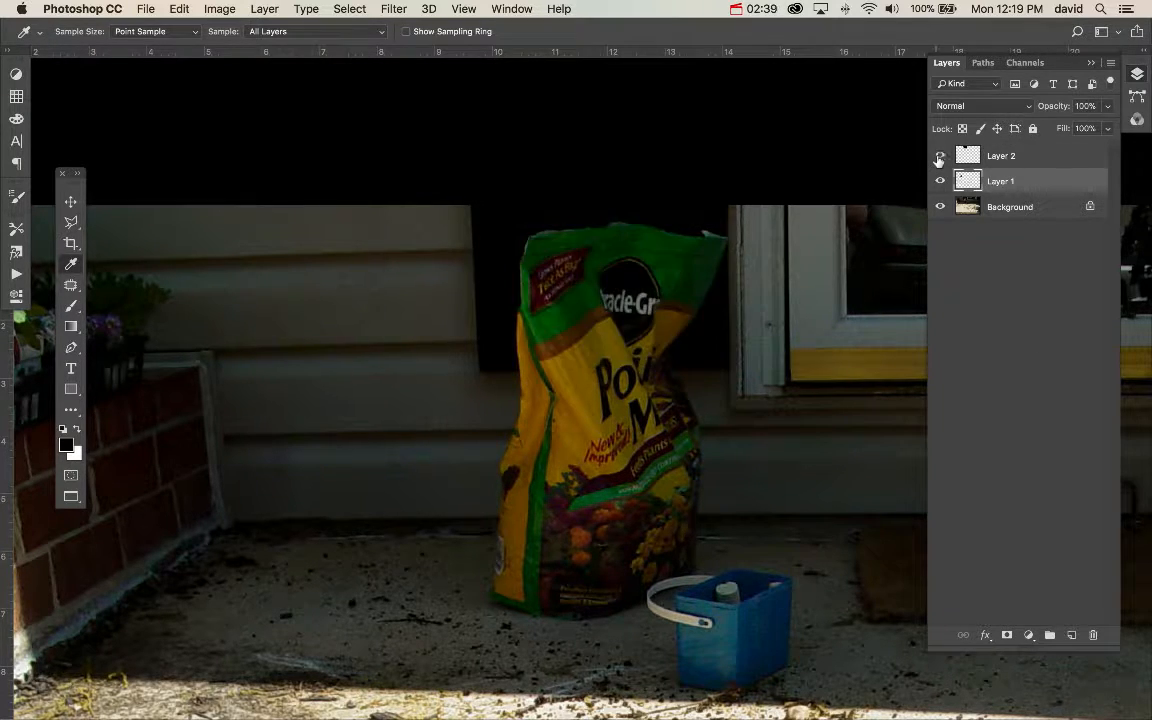
pyautogui.click(939, 156)
pyautogui.press('super+alt+shift+n')
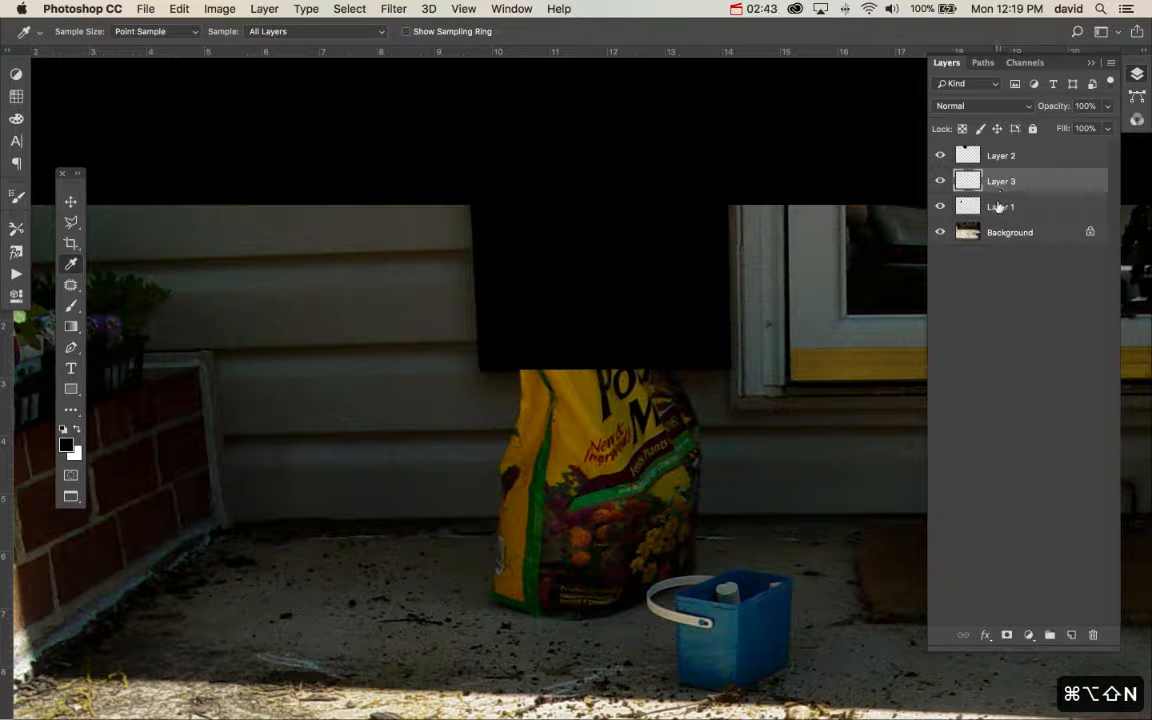
# Step: Rename Layer 1 to "chalk and rocks"
pyautogui.doubleClick(1000, 207)
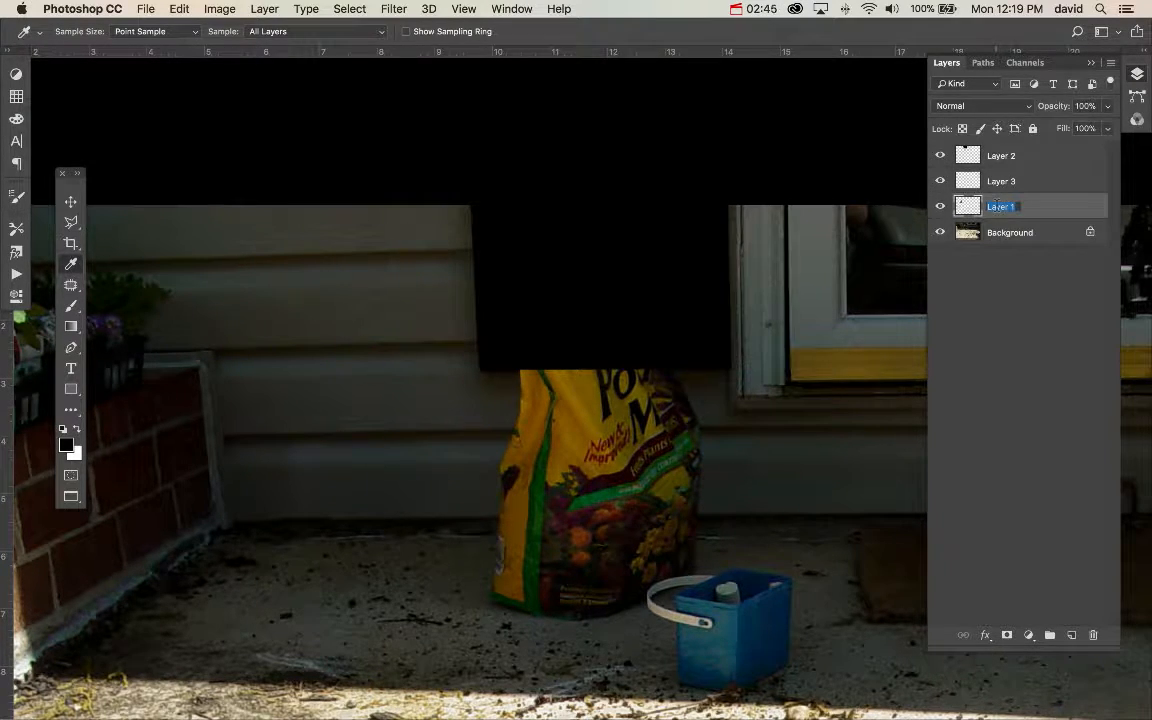
pyautogui.write('chalk and ro')
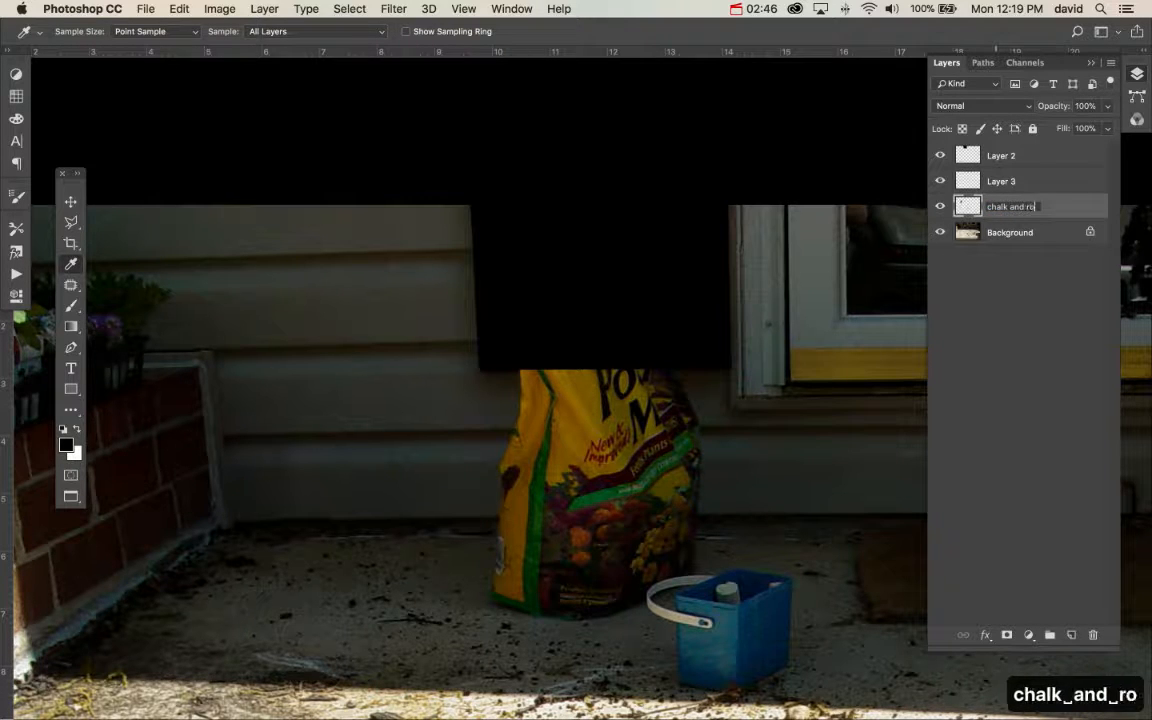
pyautogui.write('cks')
pyautogui.press('Return')
# Step: Rename Layer 2 to "shuder" and Layer 3 to "siding 1"
pyautogui.doubleClick(1000, 155)
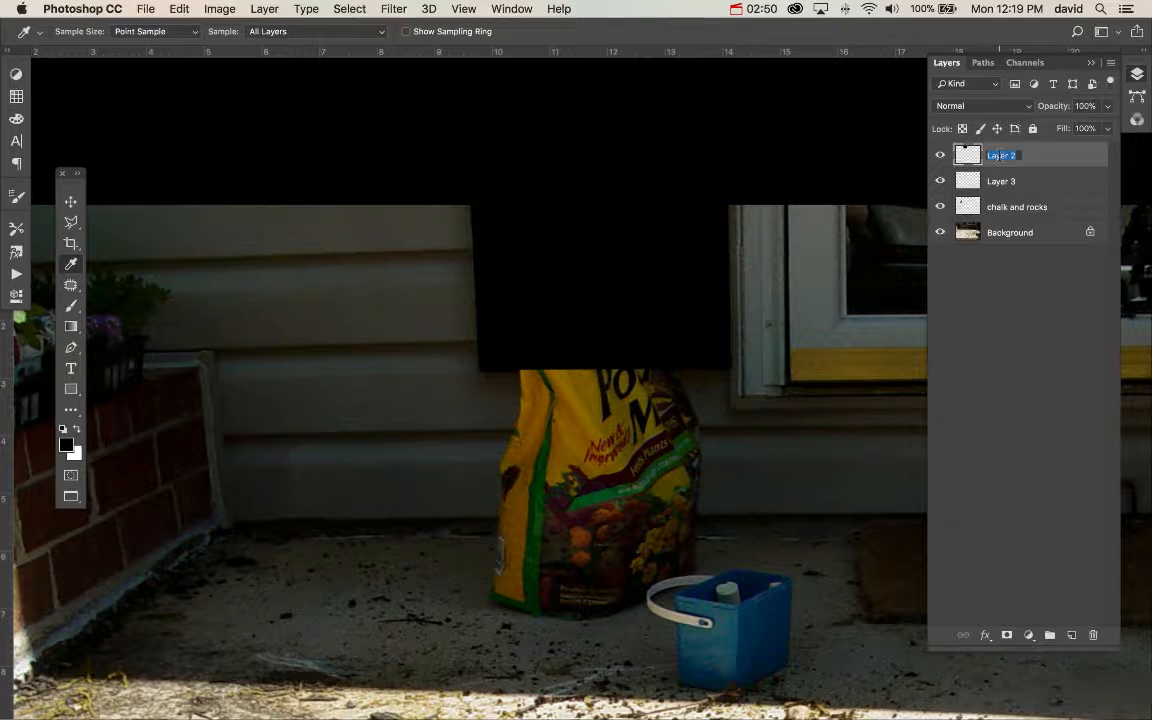
pyautogui.write('shuder')
pyautogui.press('Return')
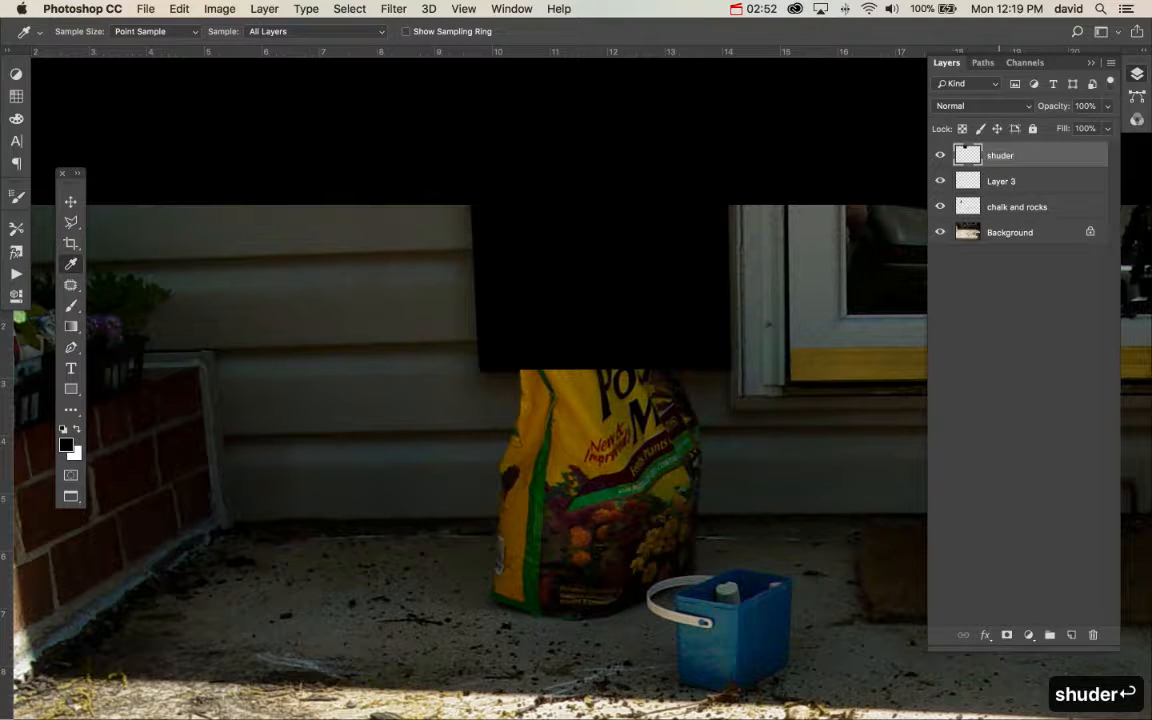
pyautogui.doubleClick(1000, 181)
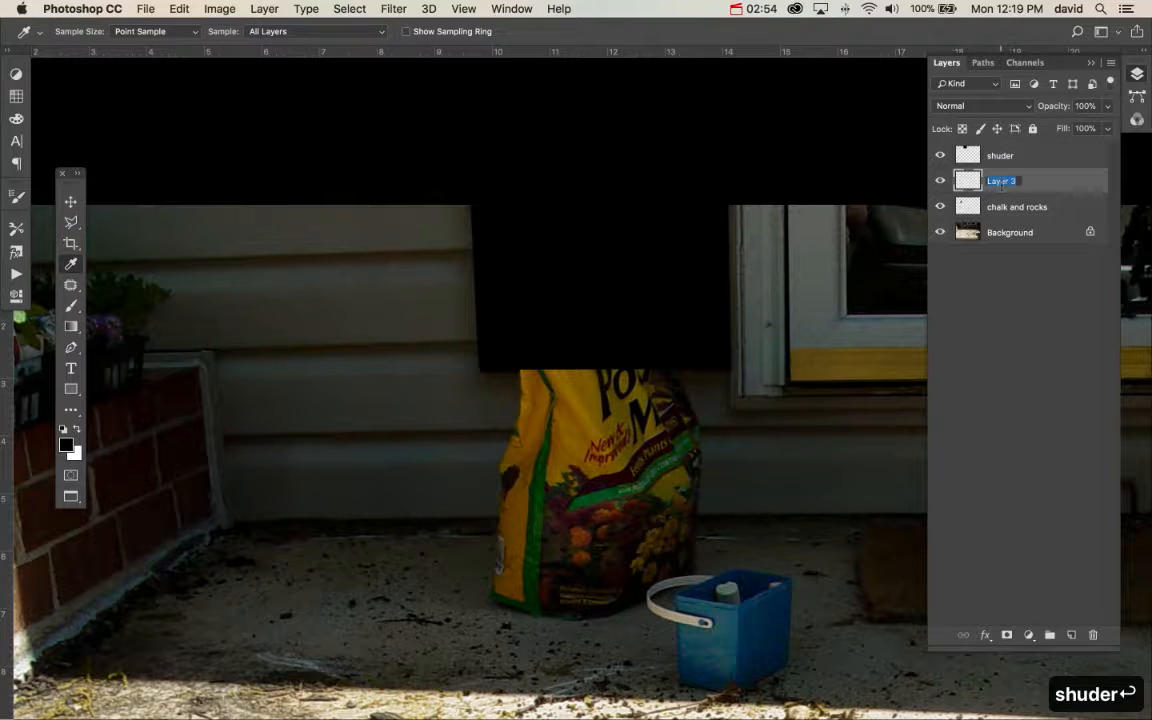
pyautogui.write('siding 1')
pyautogui.press('Return')
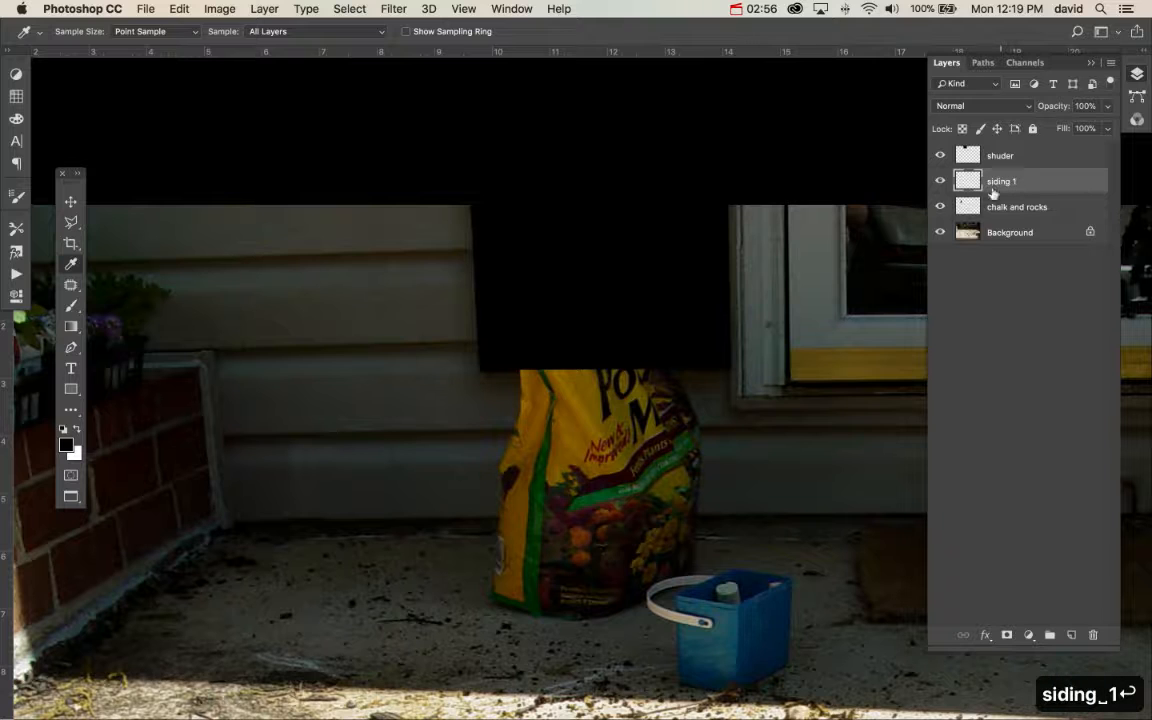
# Step: On the siding 1 layer, clone the upper siding seam over the bag's left edge with the Clone Stamp, enlarging the brush to 175
pyautogui.press('s')
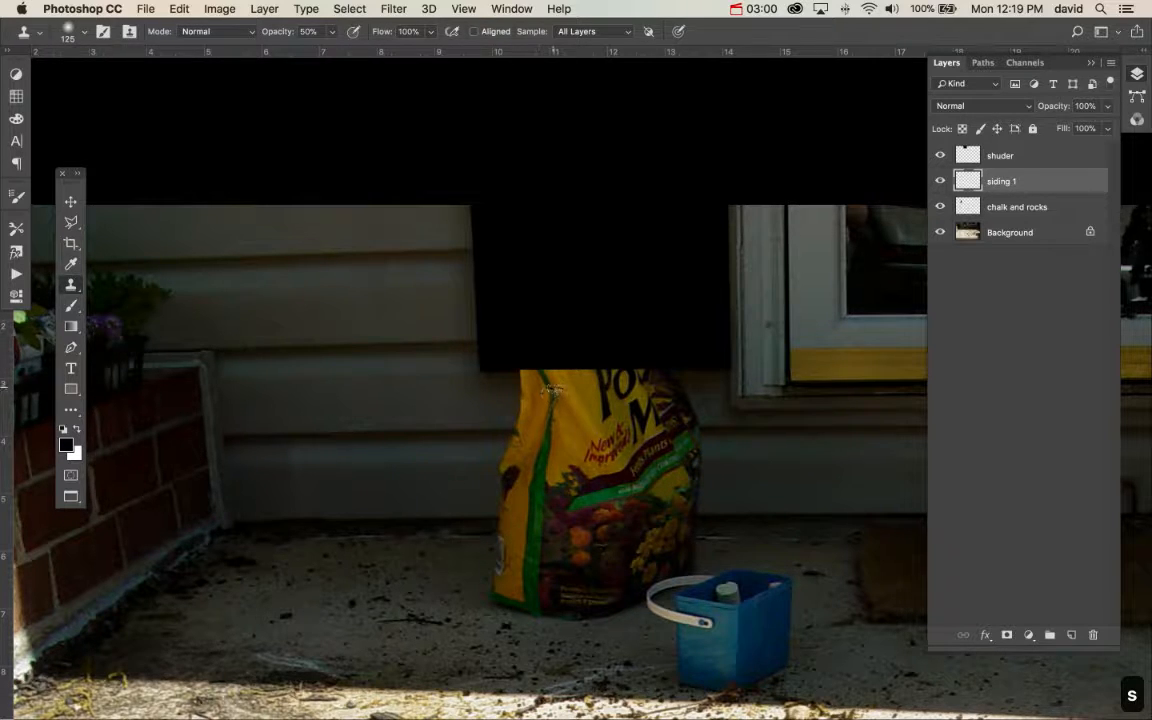
pyautogui.keyDown('alt'); pyautogui.click(360, 375); pyautogui.keyUp('alt')
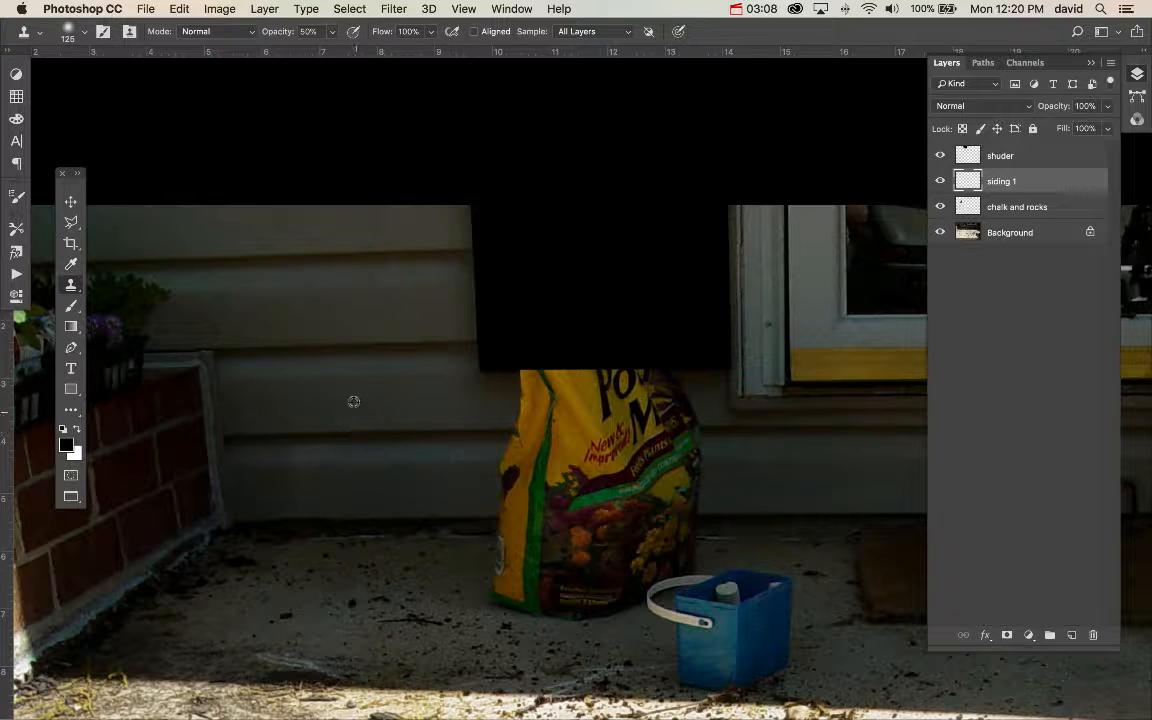
pyautogui.keyDown('alt'); pyautogui.click(340, 346); pyautogui.keyUp('alt')
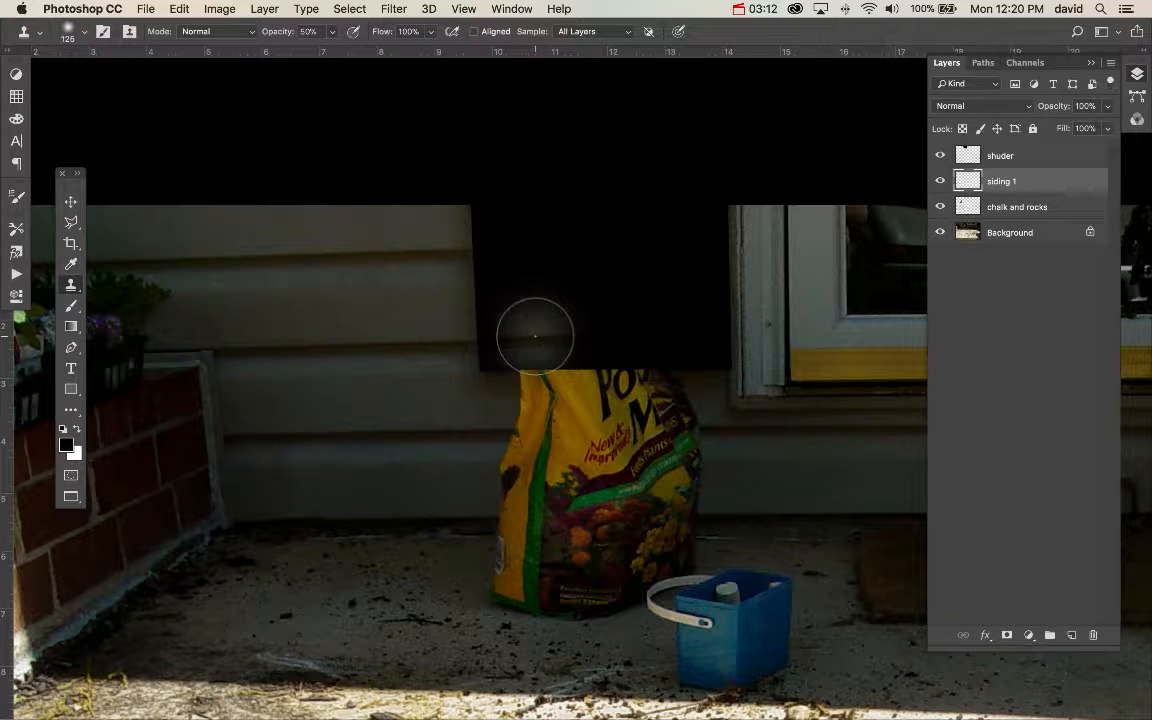
pyautogui.press(']')
pyautogui.press(']')
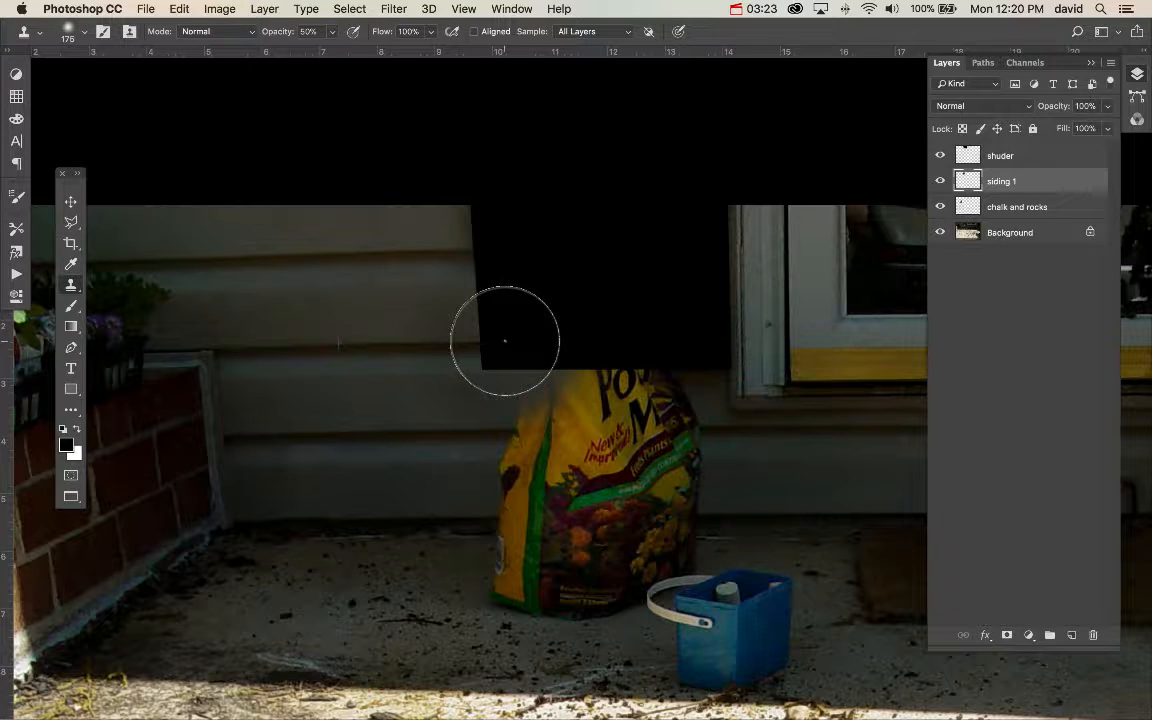
# Step: With the shuder layer temporarily hidden, clone the upper siding seam across the rest of the bag to the door frame
pyautogui.click(940, 155)
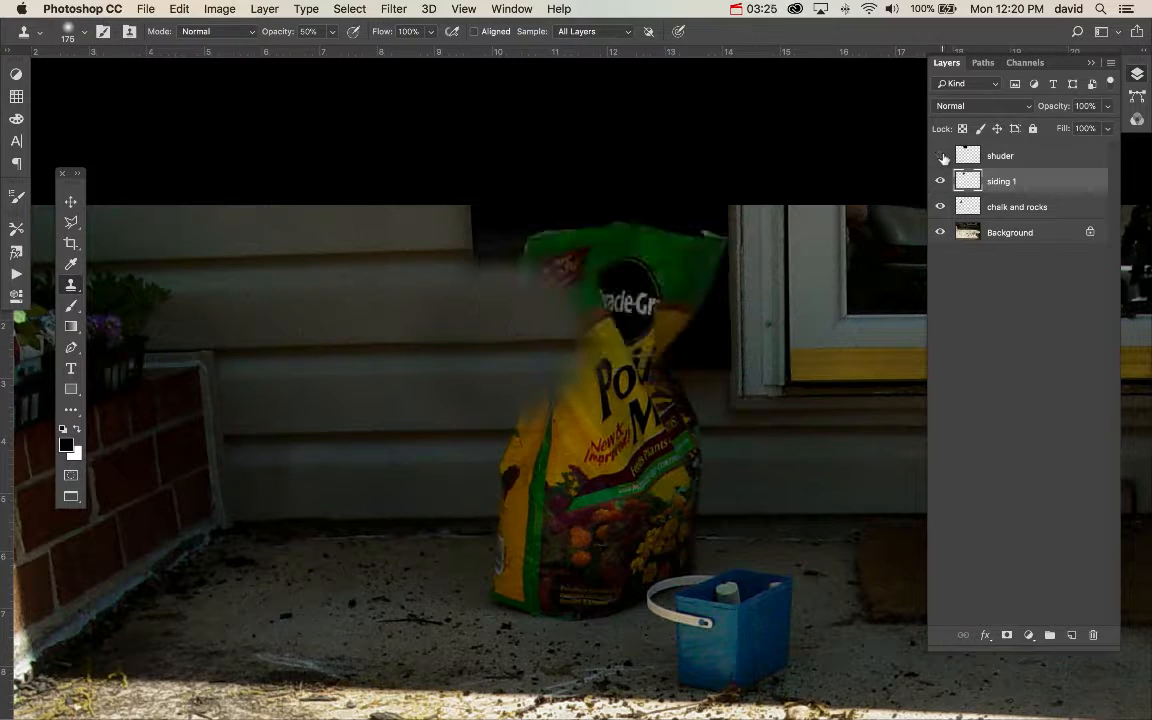
pyautogui.keyDown('alt'); pyautogui.click(414, 352); pyautogui.keyUp('alt')
pyautogui.moveTo(555, 325); pyautogui.dragTo(630, 342)
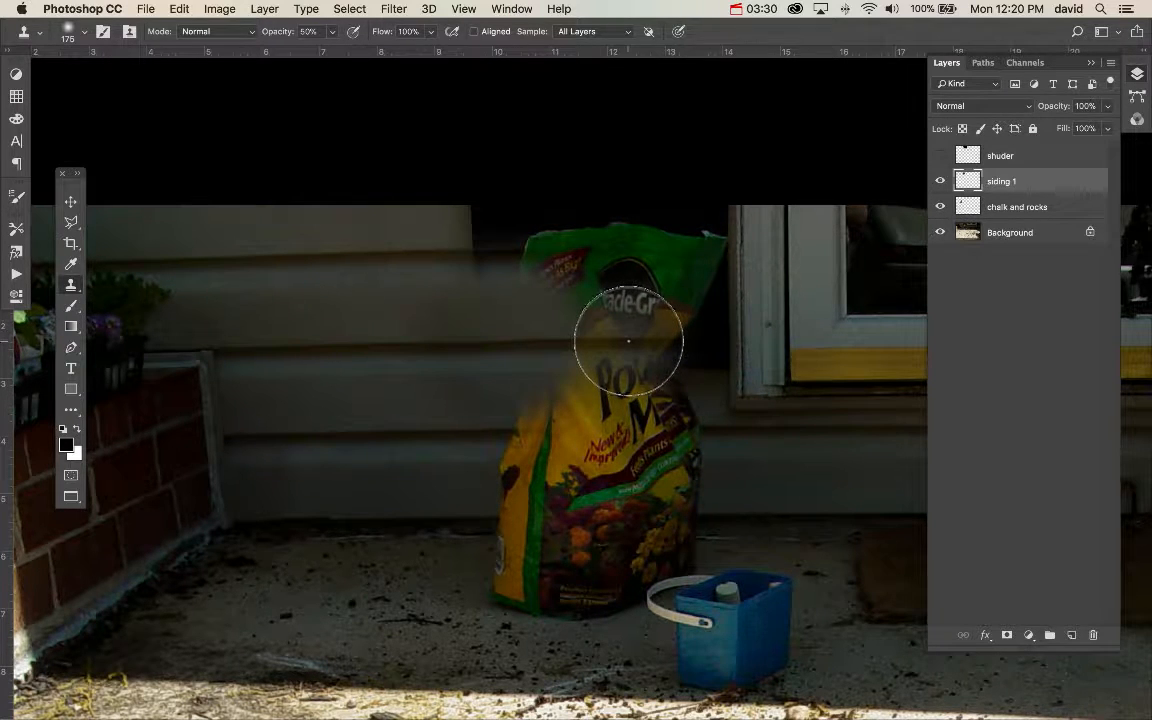
pyautogui.click(628, 341)
pyautogui.click(628, 341)
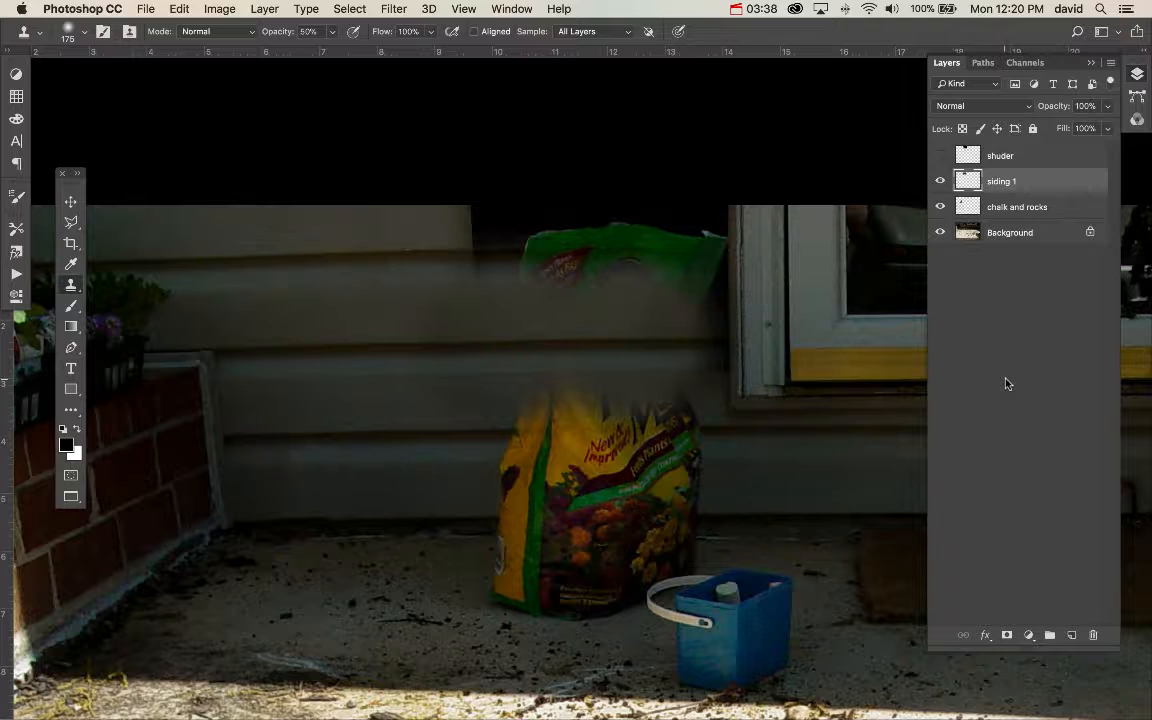
pyautogui.click(940, 156)
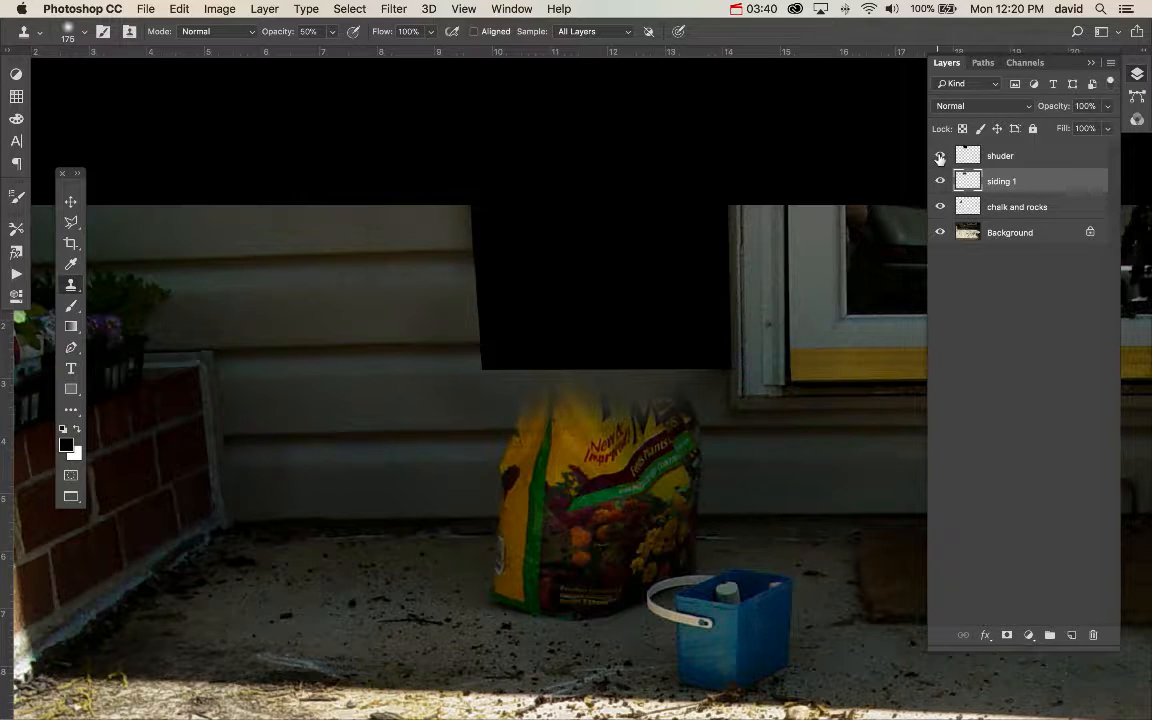
# Step: Add a new layer above siding 1 and name it "sidding 2"
pyautogui.click(318, 455)
pyautogui.click(1071, 635)
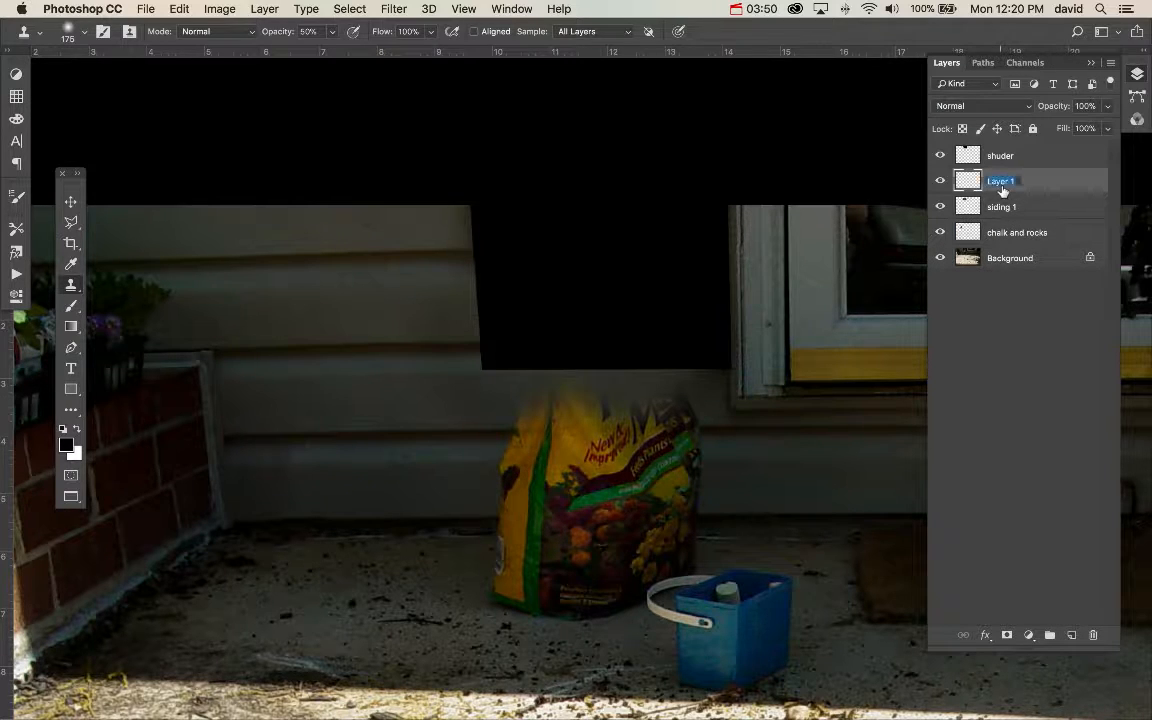
pyautogui.press('Return')
pyautogui.press('i')
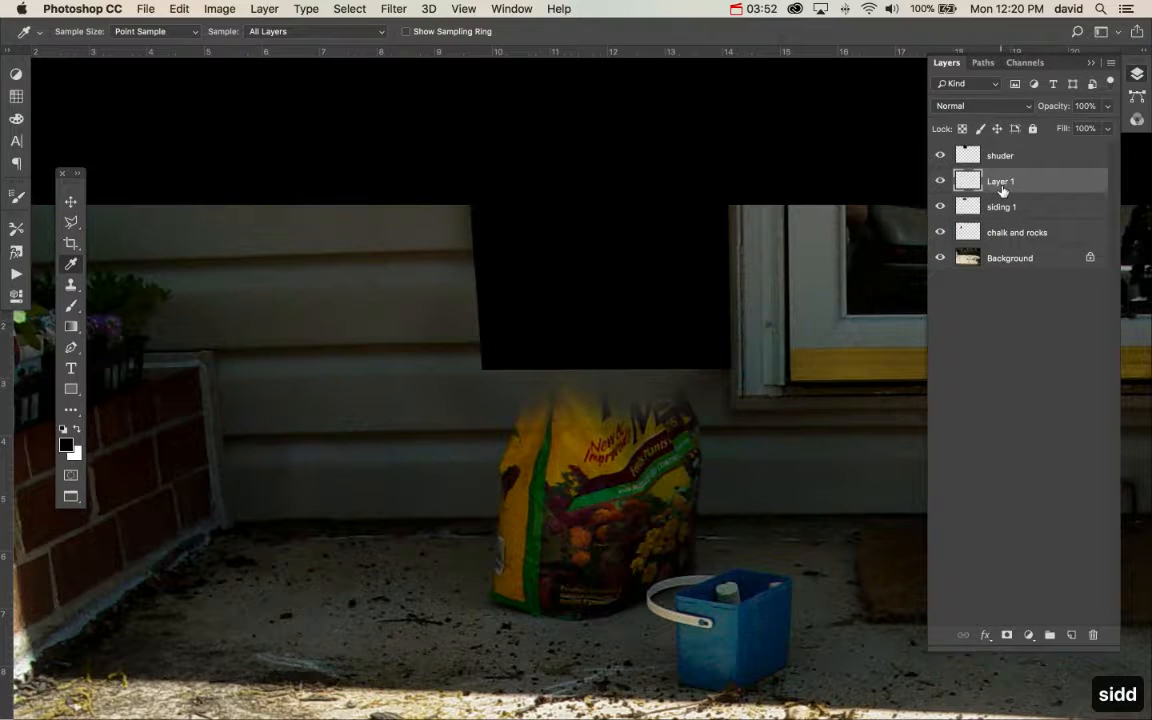
pyautogui.doubleClick(1001, 182)
pyautogui.write('sidding 2')
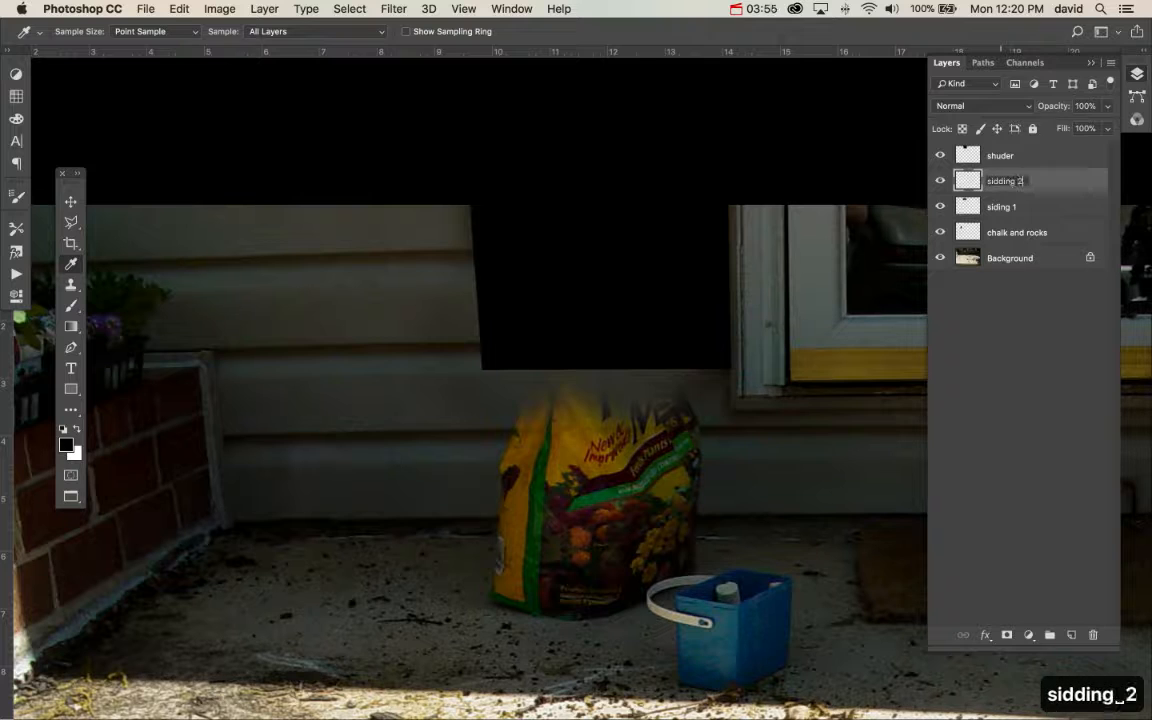
pyautogui.press('Return')
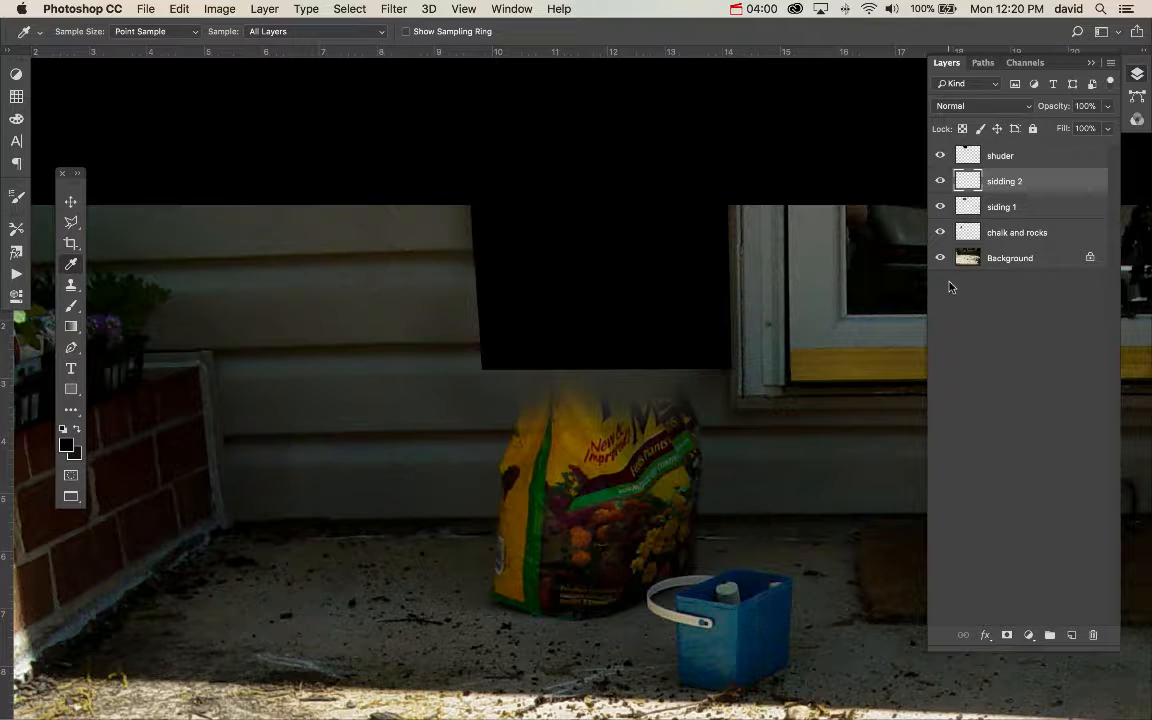
# Step: Clone the next lower siding seam across the full width of the bag on the sidding 2 layer
pyautogui.press('s')
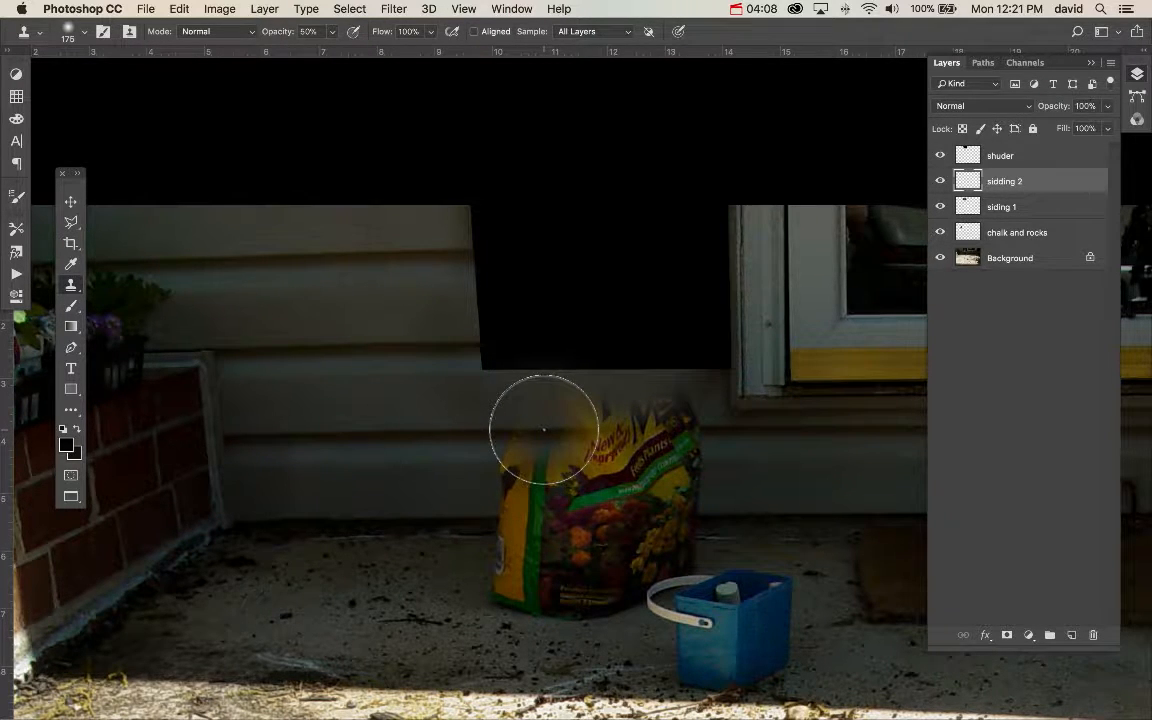
pyautogui.click(543, 430)
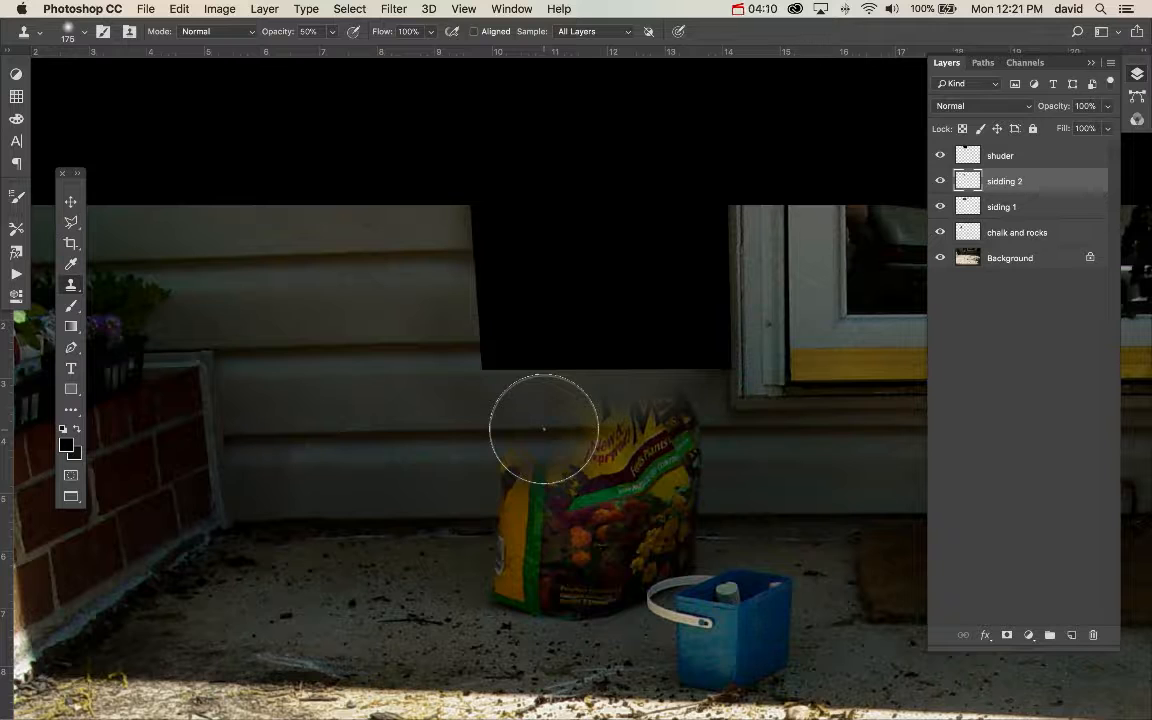
pyautogui.click(543, 430)
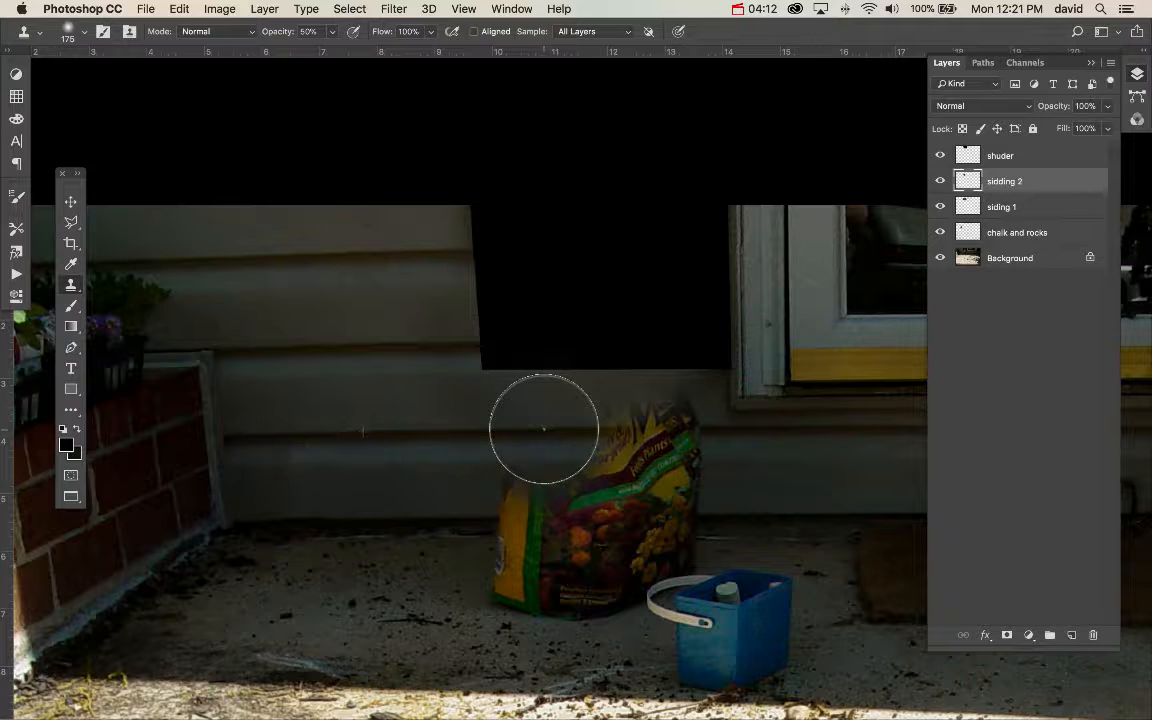
pyautogui.moveTo(543, 430)
pyautogui.mouseDown()
pyautogui.moveTo(609, 408)
pyautogui.moveTo(619, 427)
pyautogui.mouseUp()
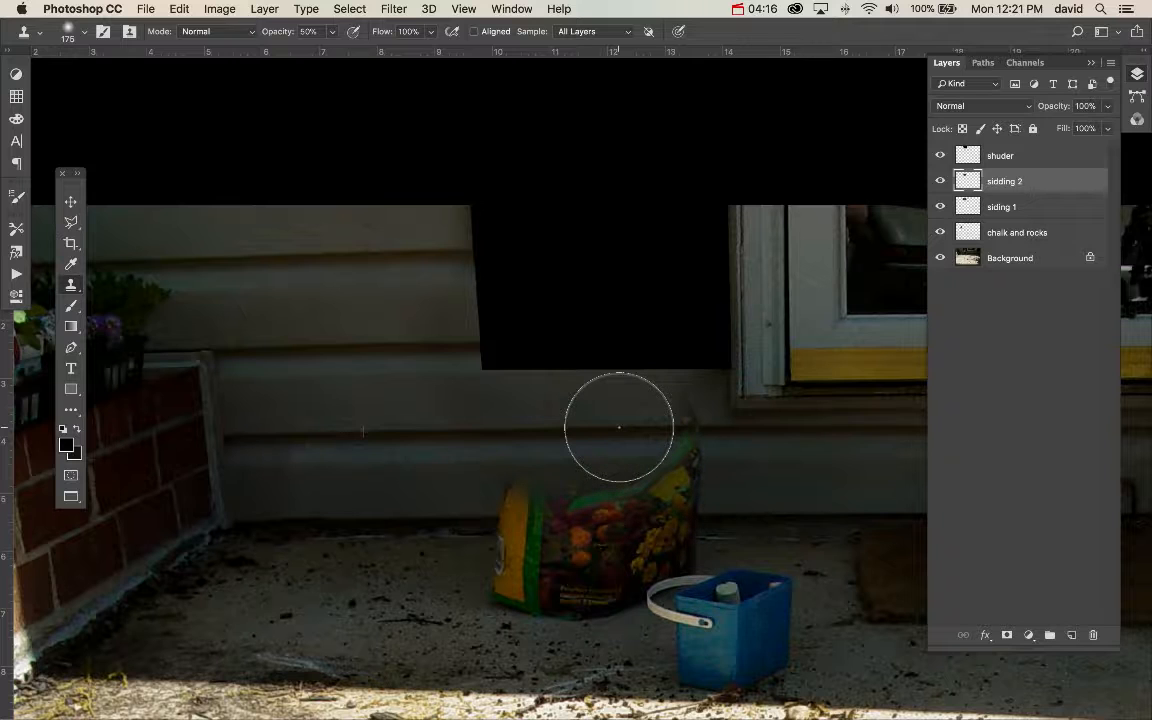
pyautogui.moveTo(619, 427); pyautogui.dragTo(663, 425)
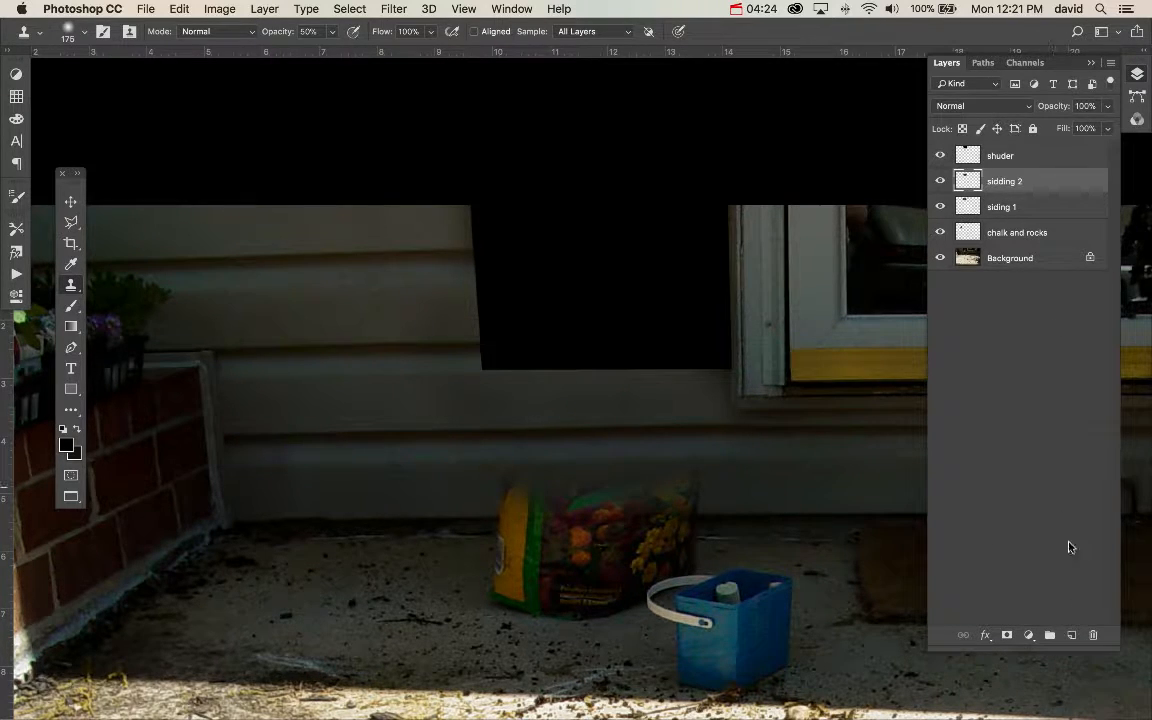
# Step: Add a new layer above sidding 2 and name it "sidding 3"
pyautogui.click(1070, 633)
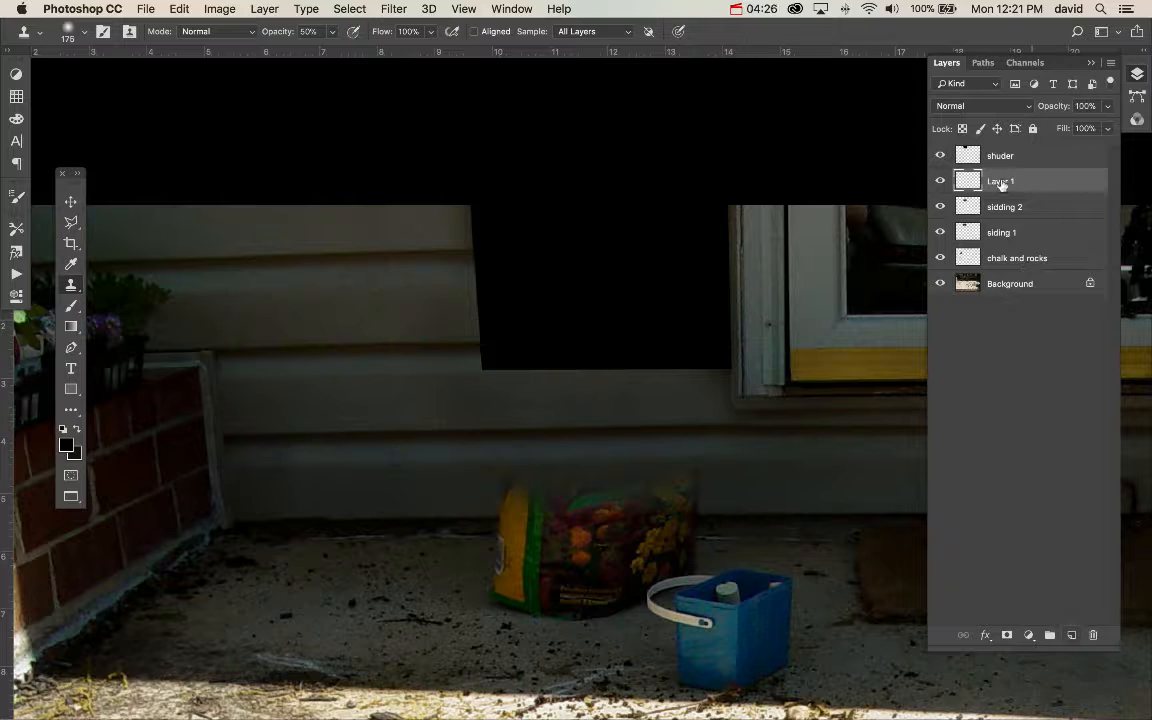
pyautogui.write('si')
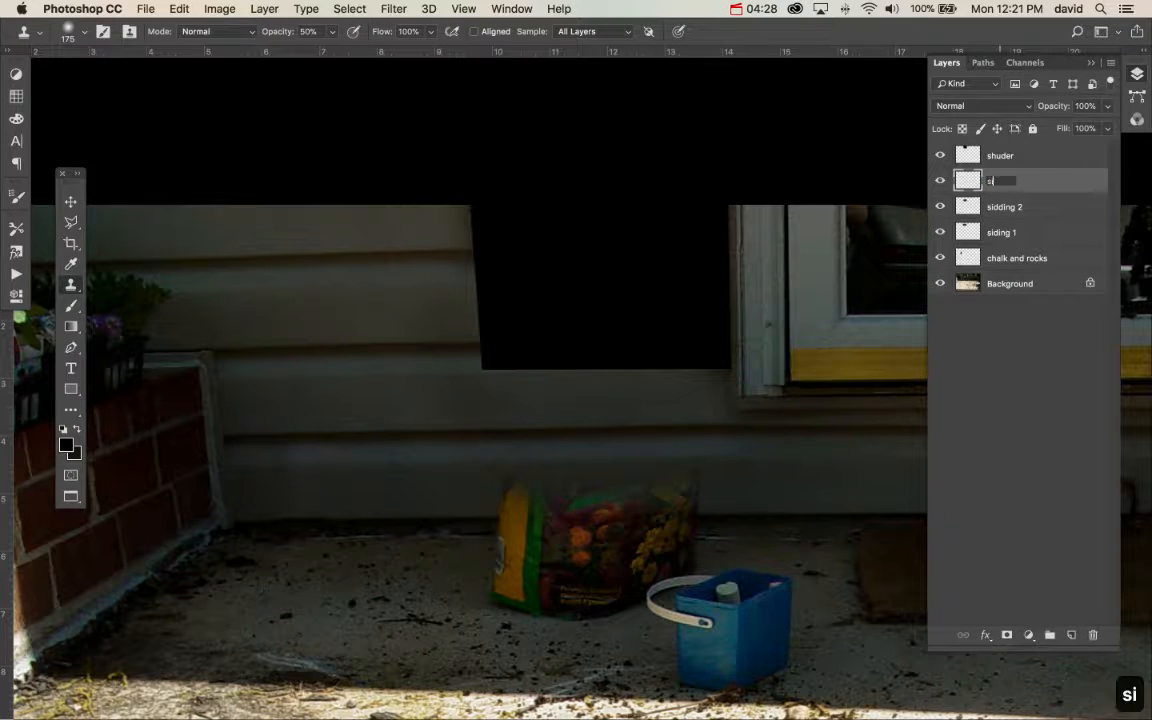
pyautogui.write('dding 3')
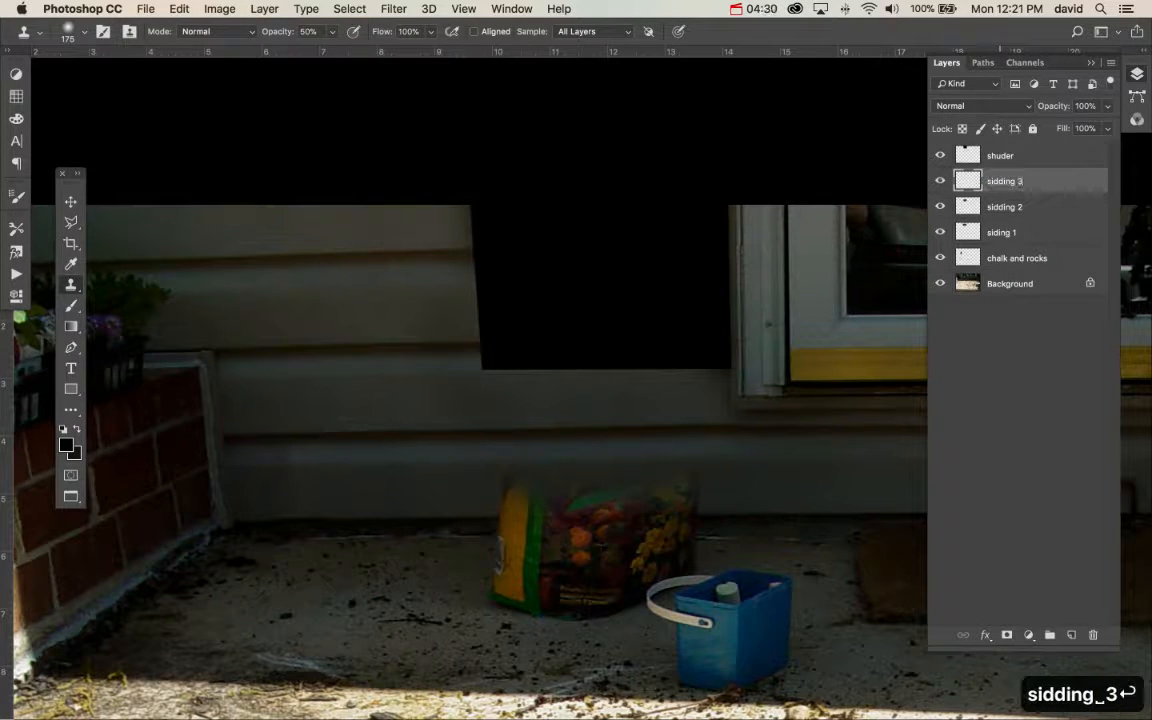
pyautogui.press('Return')
# Step: Clone the edge where siding meets concrete over the left part of the bag, sampling from the wall to its left
pyautogui.keyDown('alt'); pyautogui.click(377, 517); pyautogui.keyUp('alt')
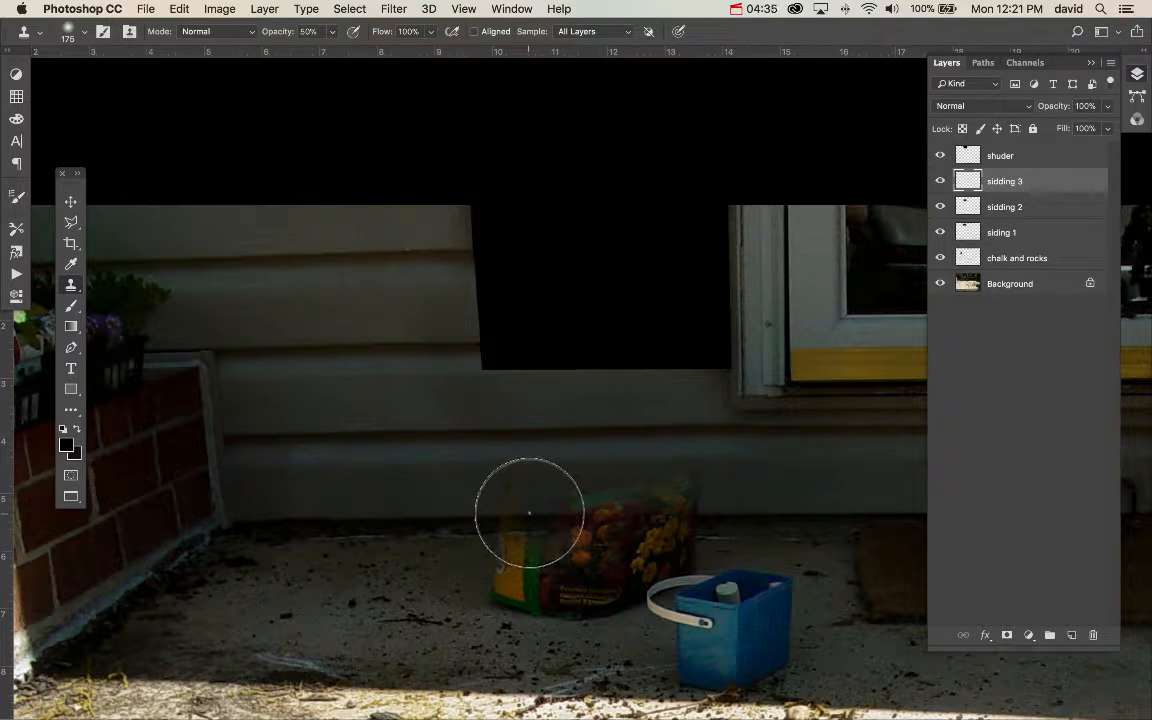
pyautogui.click(529, 513)
pyautogui.click(529, 513)
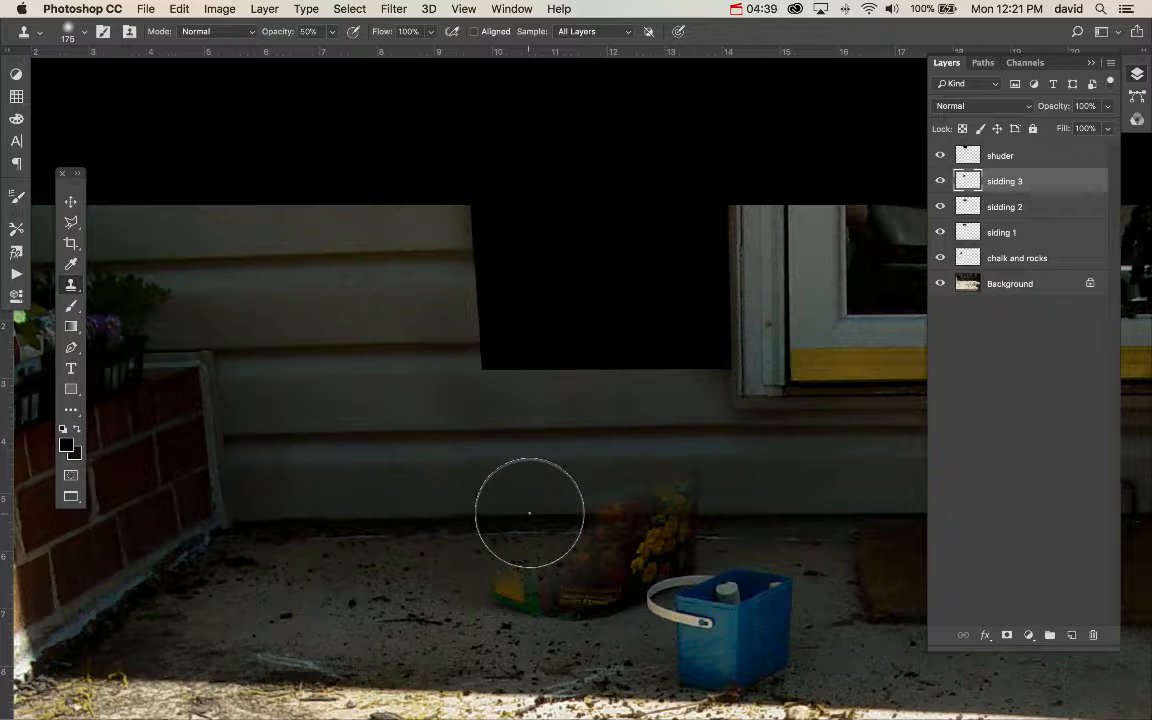
# Step: Clone the siding's bottom edge over the right and middle of the bag, sampling from the wall to its right
pyautogui.keyDown('alt'); pyautogui.click(802, 513); pyautogui.keyUp('alt')
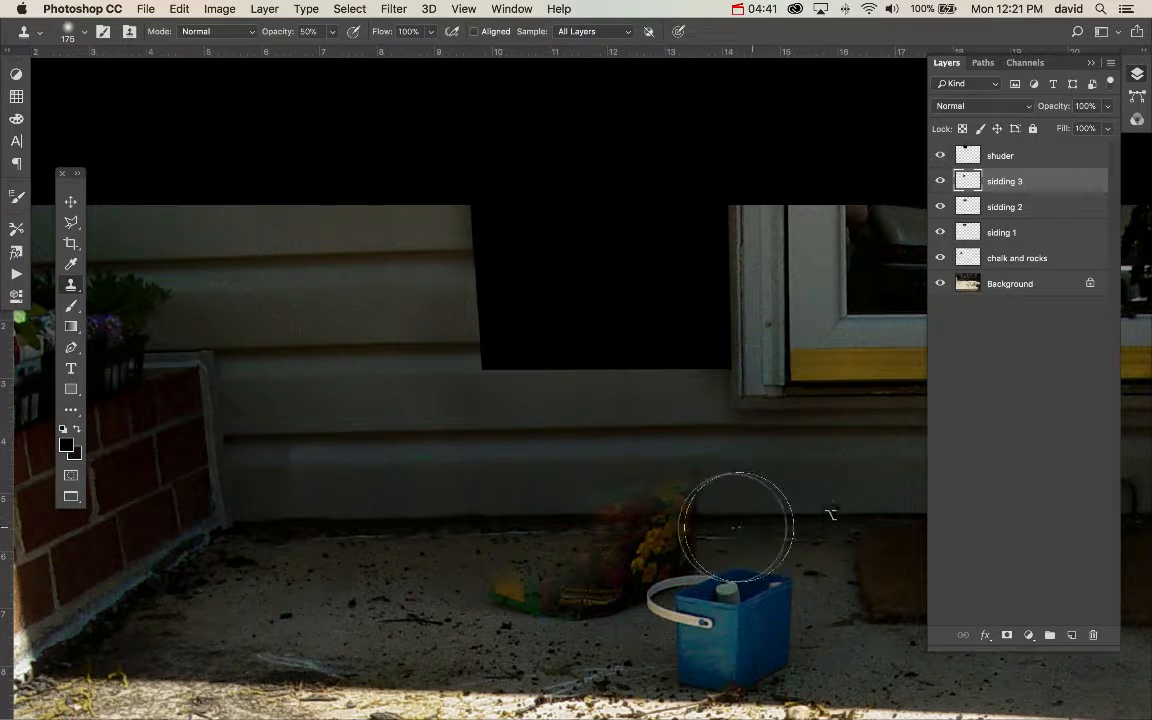
pyautogui.click(684, 514)
pyautogui.click(684, 514)
pyautogui.click(684, 515)
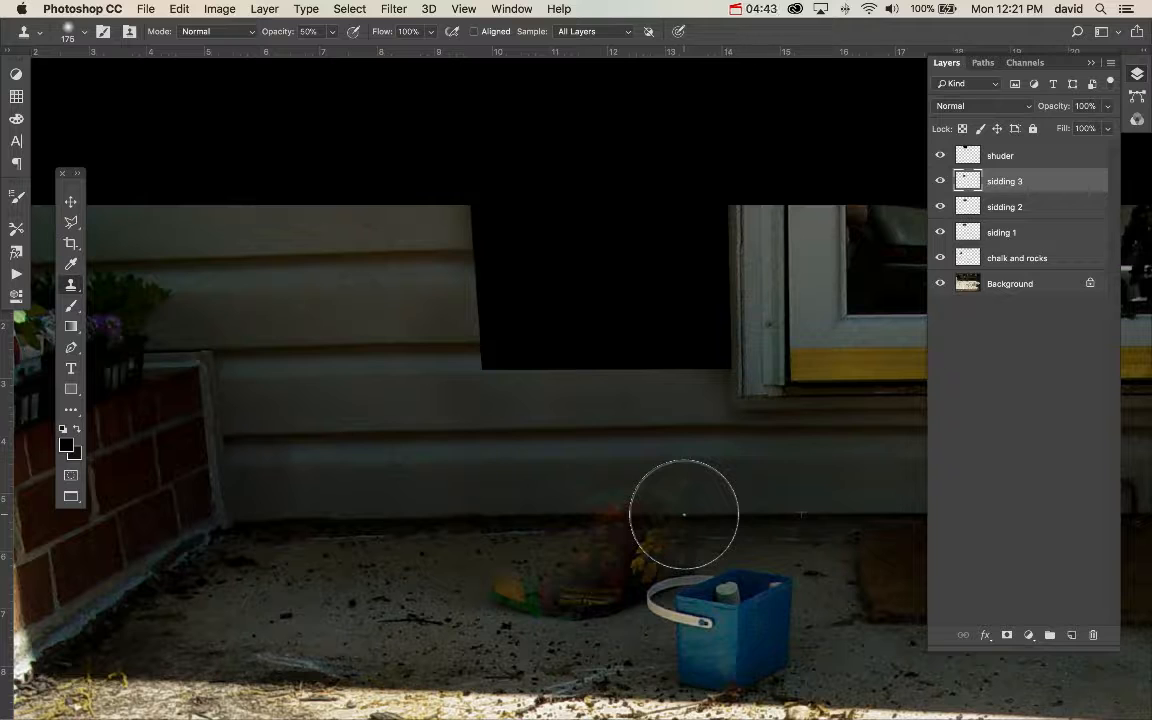
pyautogui.click(637, 515)
pyautogui.click(637, 516)
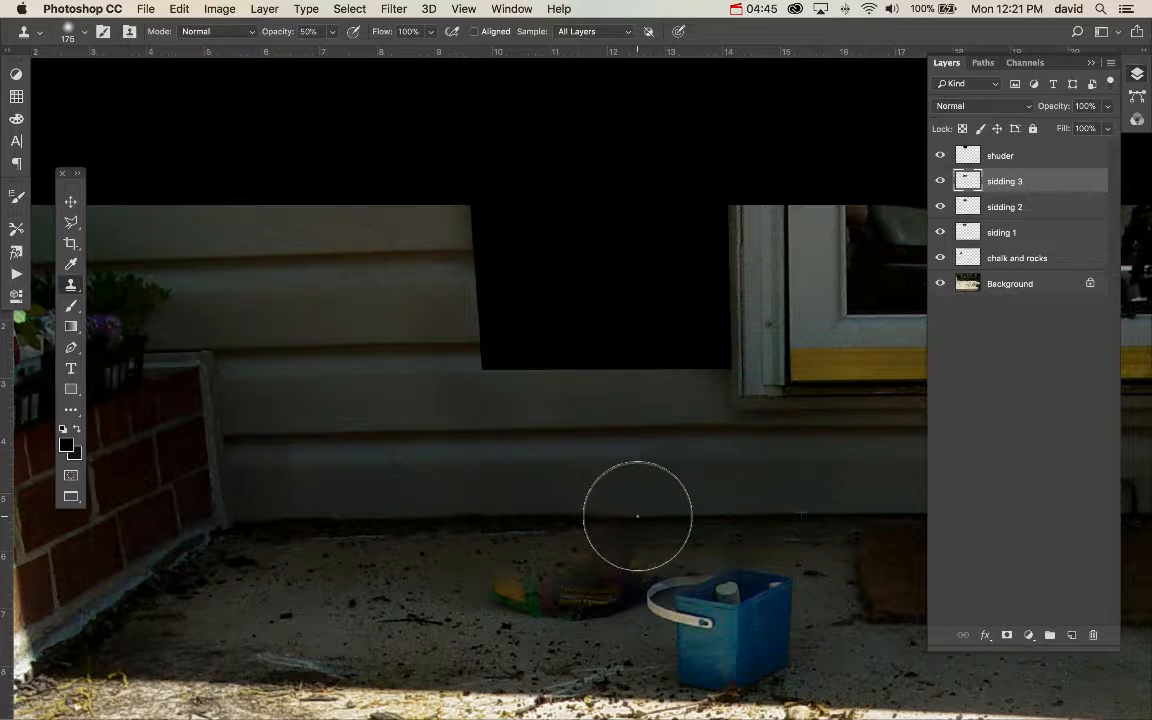
pyautogui.click(613, 514)
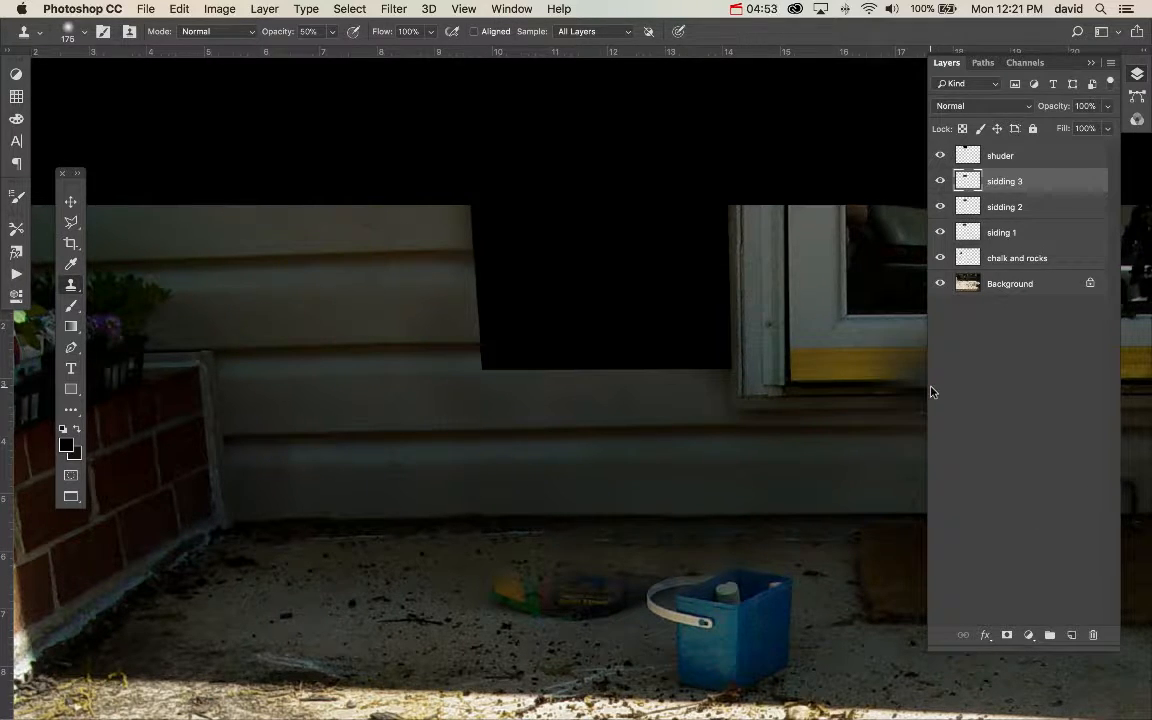
# Step: Add a new empty layer above the shuder layer and switch to the Patch tool
pyautogui.click(1006, 163)
pyautogui.press('super+alt+shift+n')
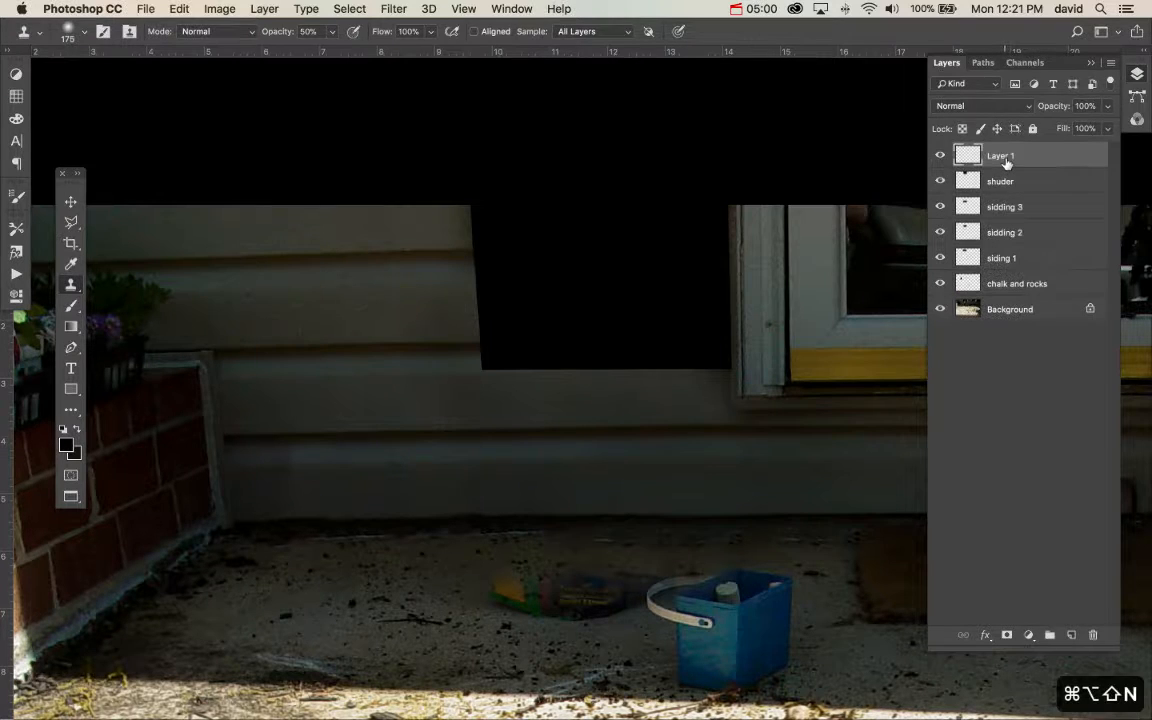
pyautogui.click(77, 287)
pyautogui.click(130, 314)
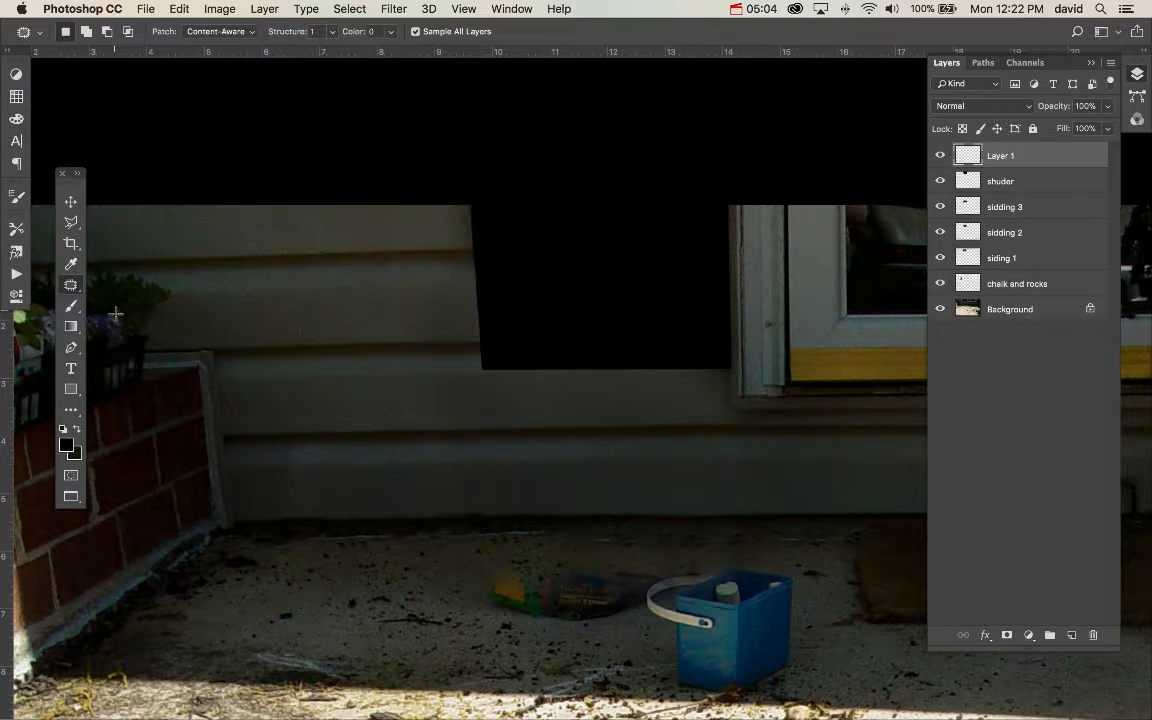
# Step: Patch the leftover base of the soil bag on the concrete with clean concrete from its left, redoing the first patch
pyautogui.scroll(-5, 309, 430)
pyautogui.hscroll(4, 309, 430)
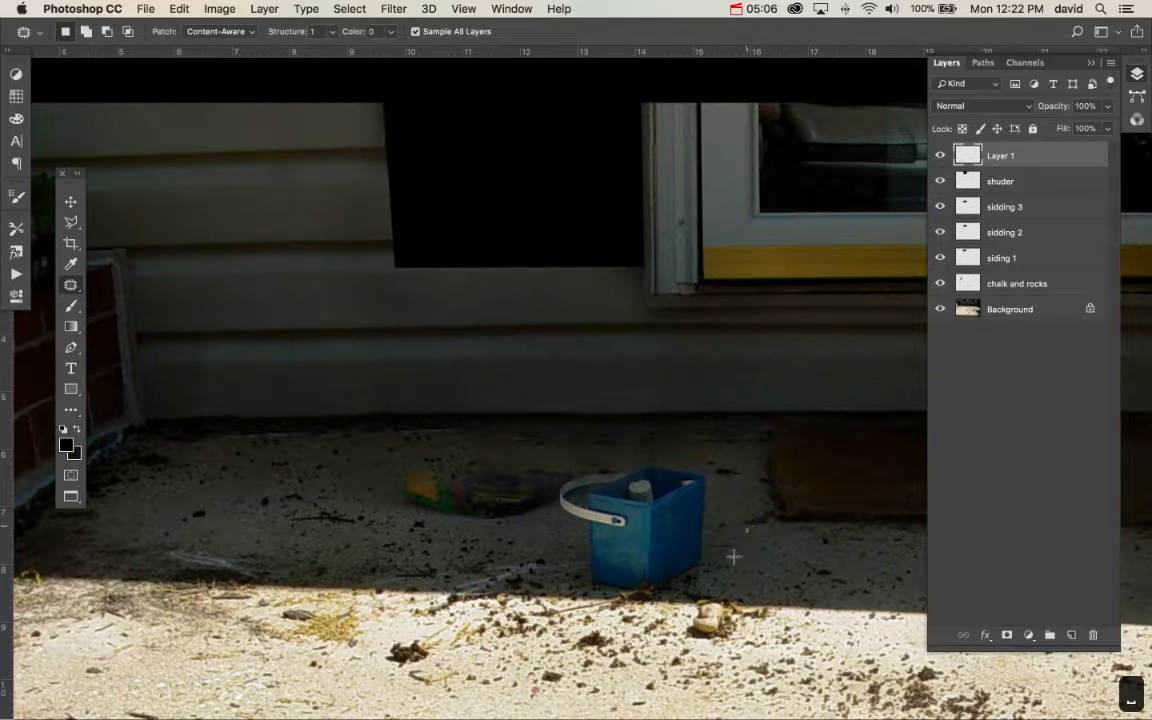
pyautogui.moveTo(733, 556)
pyautogui.mouseDown()
pyautogui.moveTo(646, 595)
pyautogui.moveTo(581, 591)
pyautogui.moveTo(563, 563)
pyautogui.mouseUp()
pyautogui.press('super+d')
pyautogui.moveTo(560, 516)
pyautogui.mouseDown()
pyautogui.moveTo(460, 524)
pyautogui.moveTo(384, 510)
pyautogui.moveTo(380, 484)
pyautogui.moveTo(401, 464)
pyautogui.moveTo(549, 455)
pyautogui.moveTo(587, 469)
pyautogui.moveTo(579, 493)
pyautogui.moveTo(542, 516)
pyautogui.moveTo(596, 552)
pyautogui.moveTo(362, 540)
pyautogui.moveTo(304, 547)
pyautogui.mouseUp()
pyautogui.hscroll(-3, 504, 519)
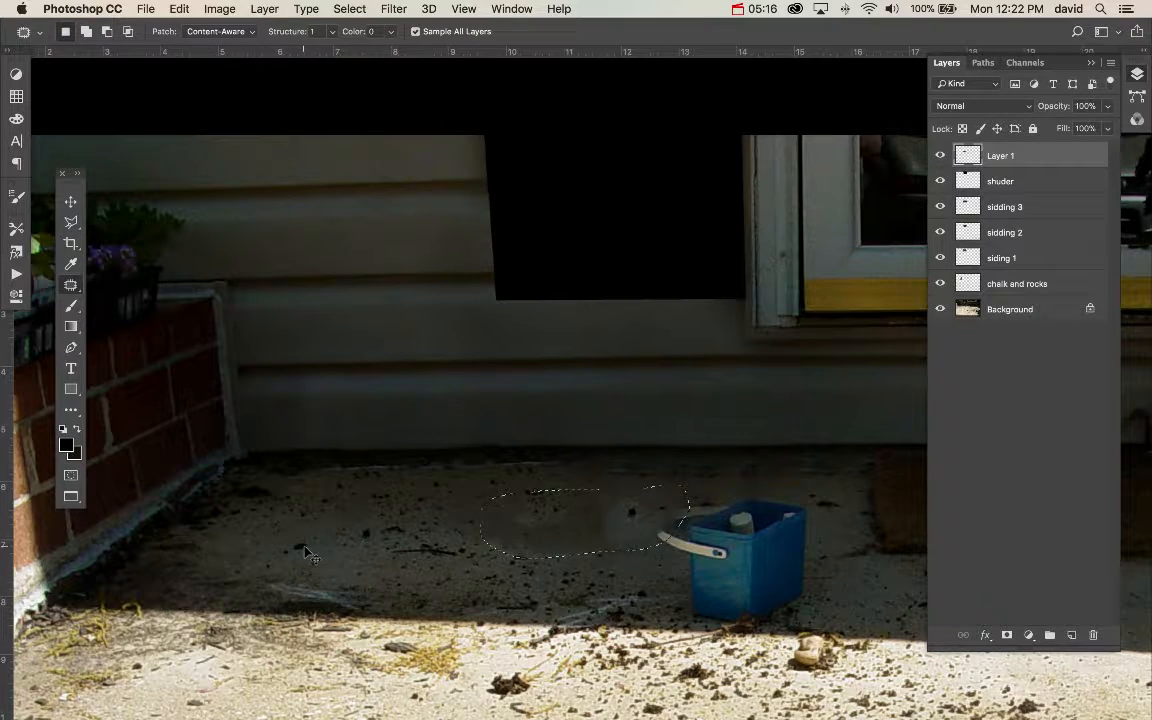
pyautogui.press('super+z')
pyautogui.moveTo(560, 525); pyautogui.dragTo(530, 480)
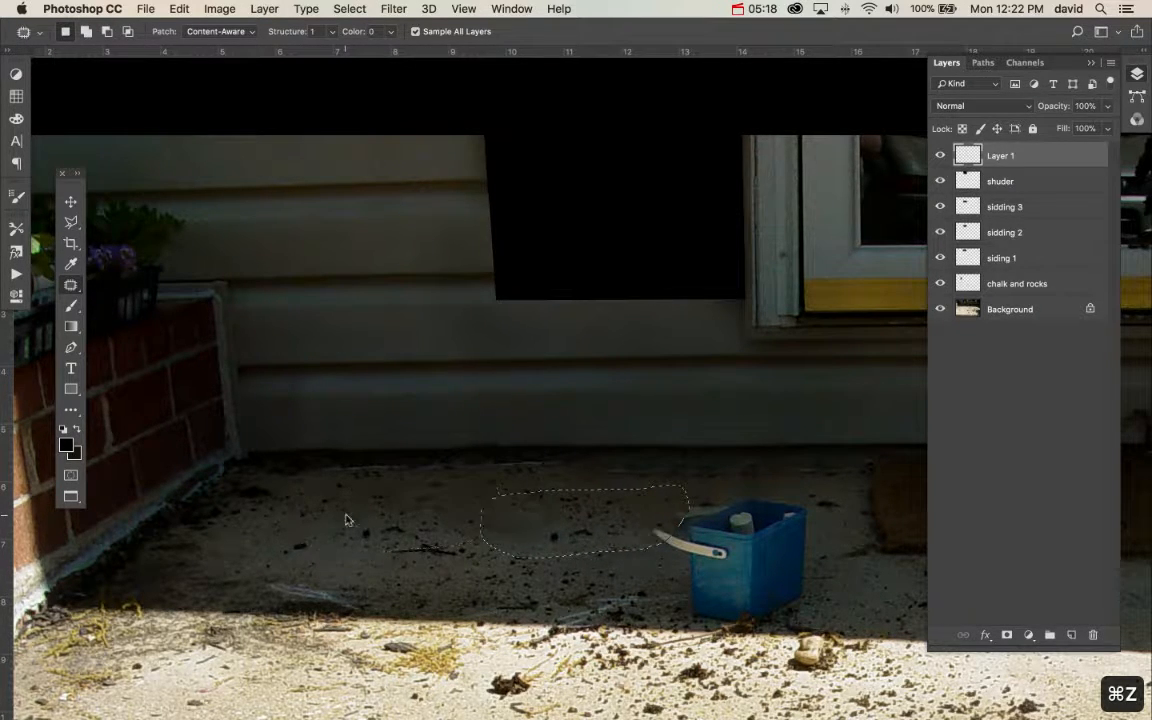
pyautogui.press('super+d')
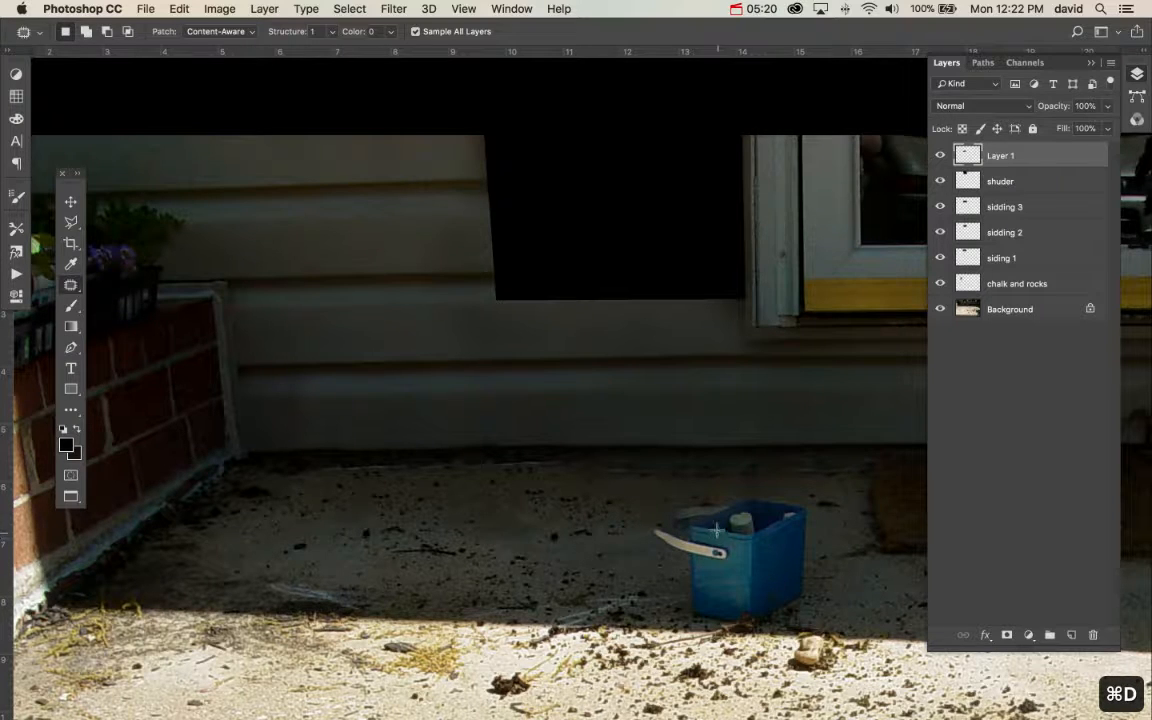
# Step: Patch out the blue bucket with shaded concrete from the far right of the porch, beyond the doormat
pyautogui.press('super+minus')
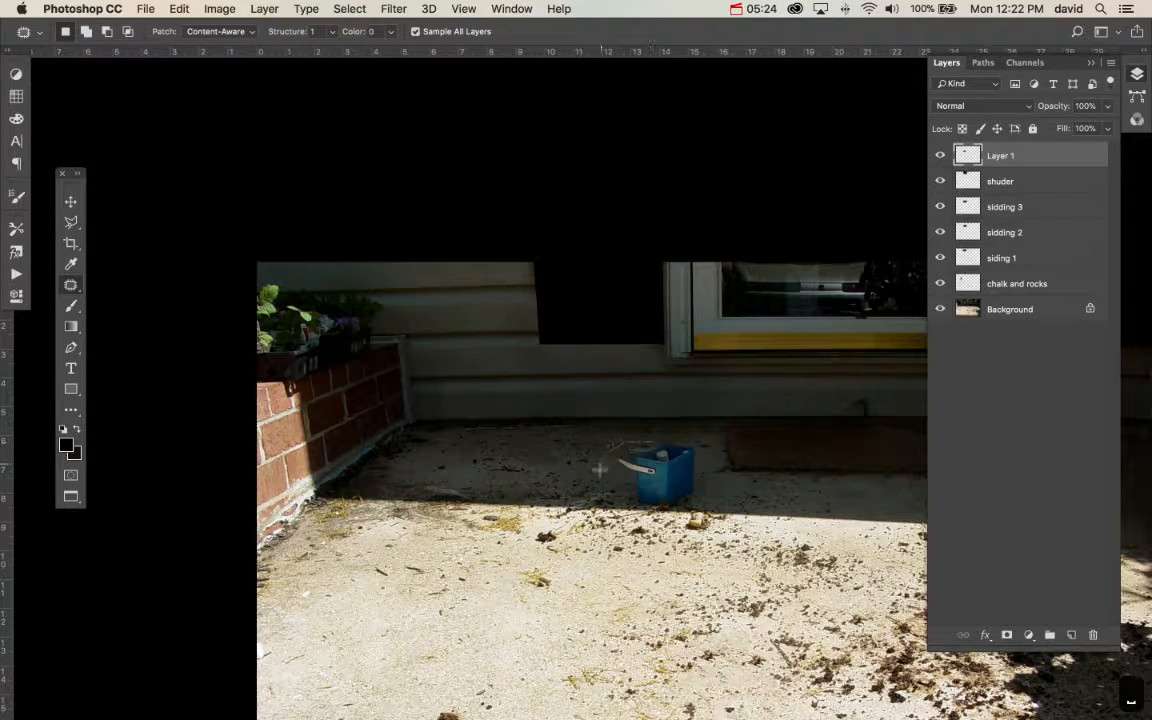
pyautogui.moveTo(599, 469)
pyautogui.mouseDown()
pyautogui.moveTo(649, 505)
pyautogui.moveTo(706, 497)
pyautogui.moveTo(711, 460)
pyautogui.moveTo(648, 440)
pyautogui.mouseUp()
pyautogui.moveTo(757, 468); pyautogui.dragTo(465, 517)
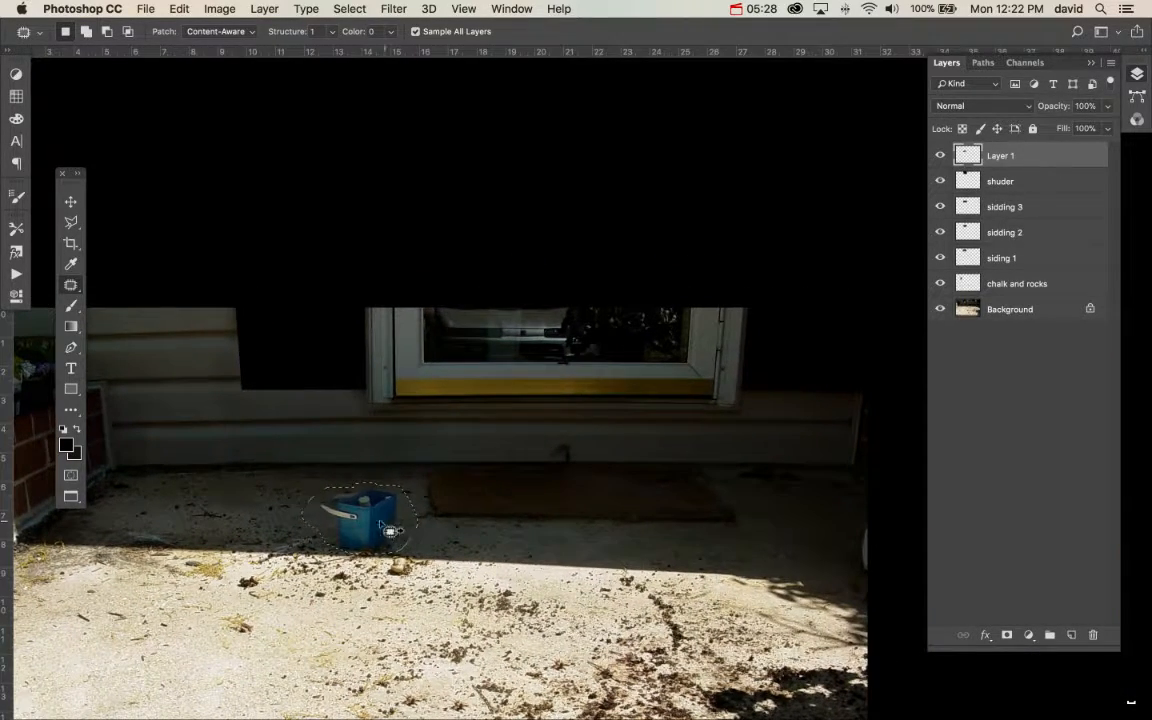
pyautogui.moveTo(390, 530); pyautogui.dragTo(818, 542)
pyautogui.press('super+d')
# Step: Patch the leftover blotches in the shaded concrete where the bucket and soil bag stood, using nearby concrete
pyautogui.press('super+equal')
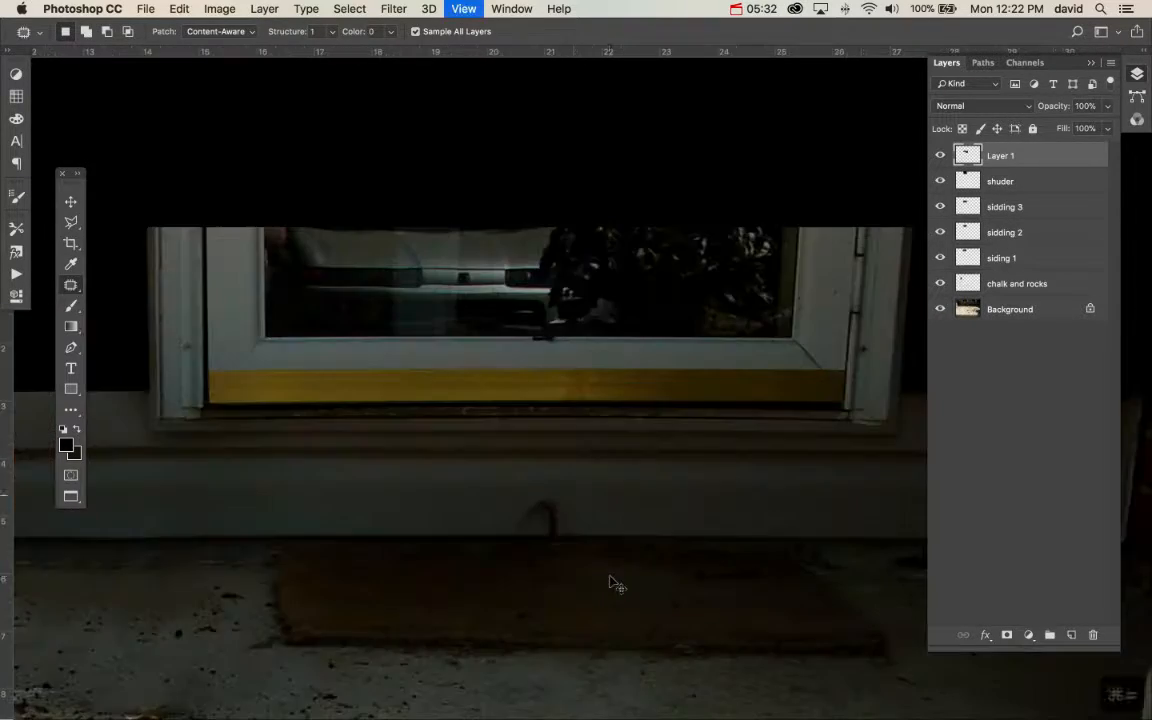
pyautogui.moveTo(604, 573); pyautogui.dragTo(861, 404)
pyautogui.moveTo(676, 437); pyautogui.dragTo(784, 481)
pyautogui.moveTo(642, 542)
pyautogui.mouseDown()
pyautogui.moveTo(805, 535)
pyautogui.moveTo(550, 555)
pyautogui.moveTo(558, 465)
pyautogui.moveTo(460, 489)
pyautogui.moveTo(519, 535)
pyautogui.moveTo(588, 563)
pyautogui.moveTo(650, 625)
pyautogui.moveTo(615, 585)
pyautogui.mouseUp()
pyautogui.press('super+d')
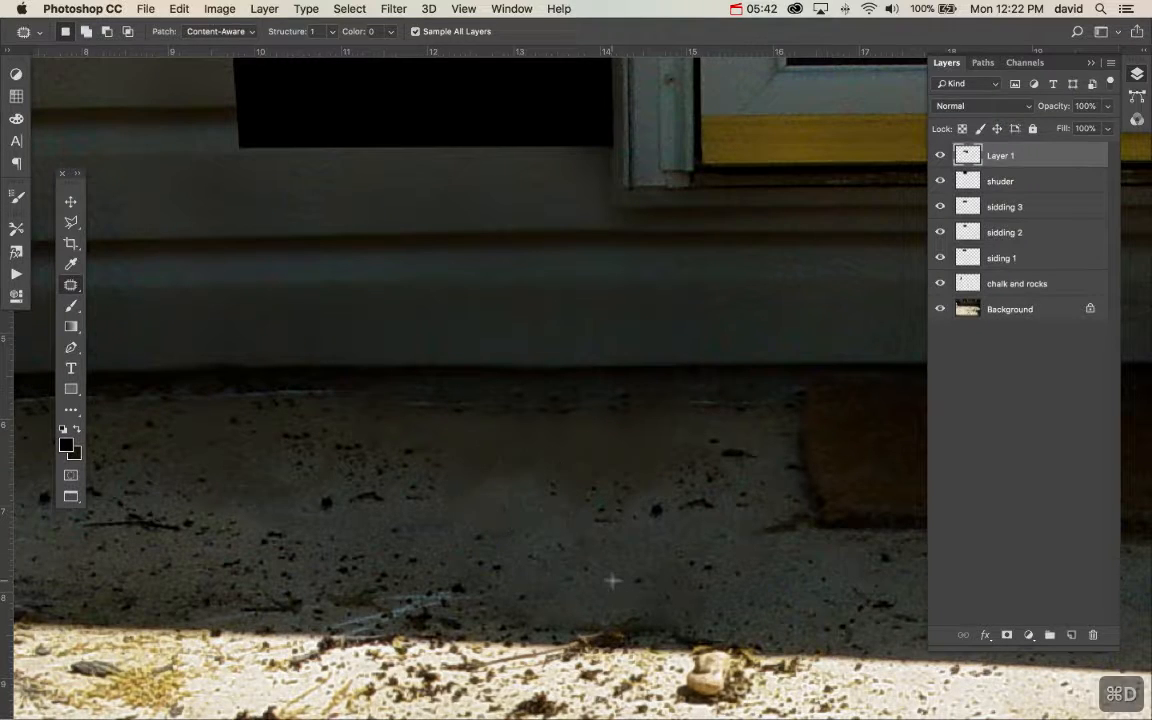
pyautogui.hscroll(-5, 600, 525)
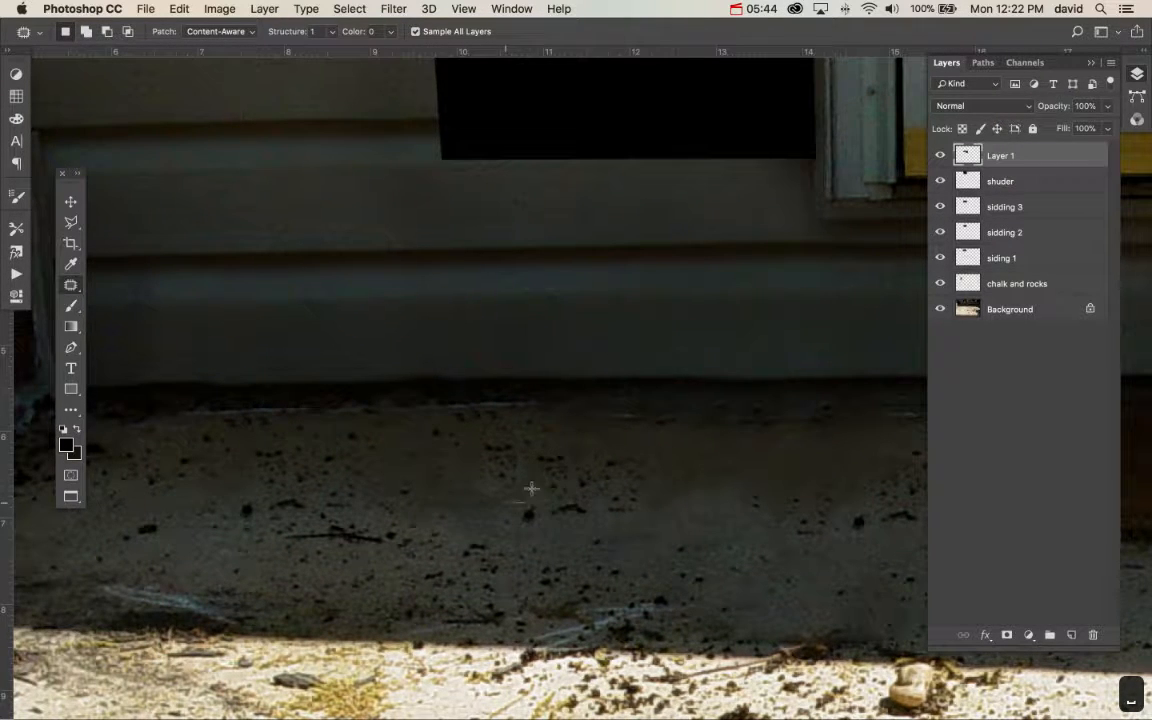
pyautogui.moveTo(531, 488)
pyautogui.mouseDown()
pyautogui.moveTo(458, 458)
pyautogui.moveTo(504, 499)
pyautogui.moveTo(365, 470)
pyautogui.moveTo(357, 485)
pyautogui.mouseUp()
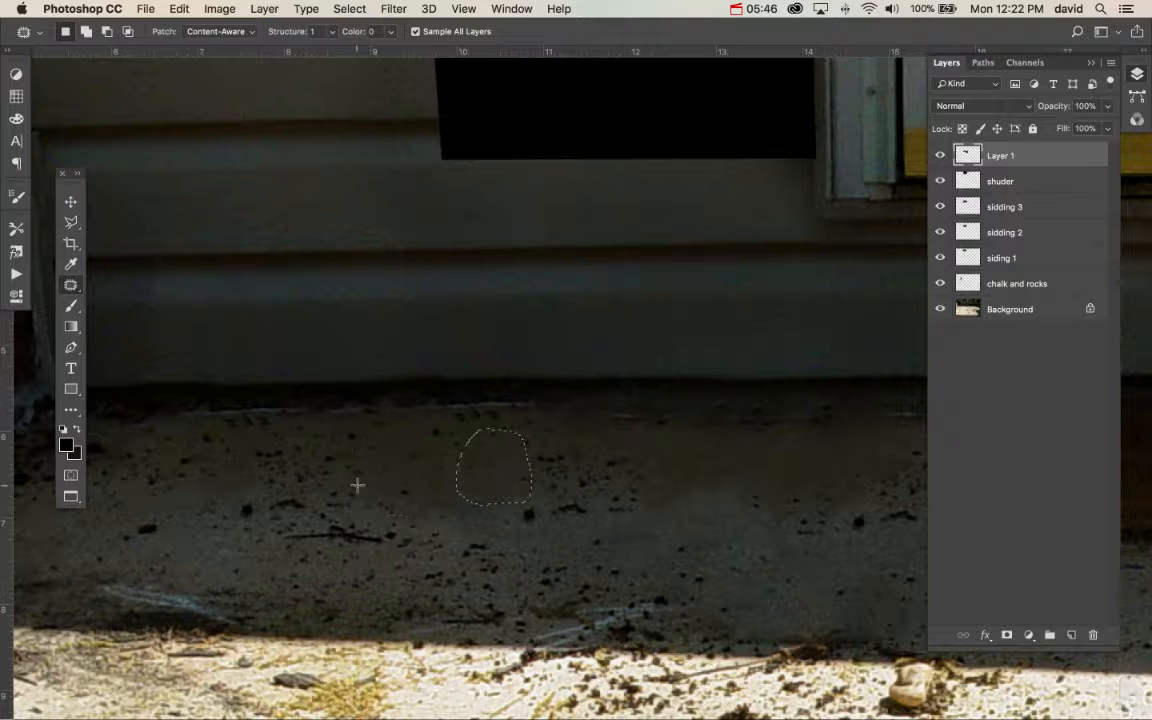
pyautogui.press('super+d')
# Step: Try to patch the narrow strip of concrete just below the siding with concrete from nearby, and undo it
pyautogui.moveTo(666, 501); pyautogui.dragTo(437, 509)
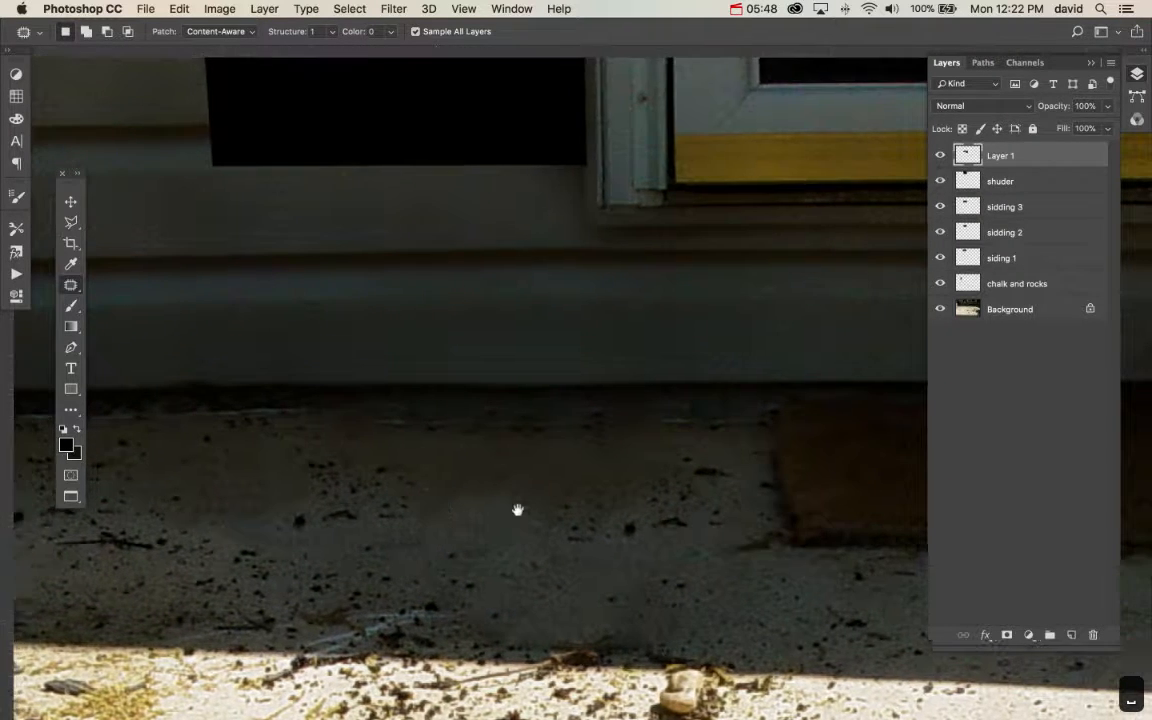
pyautogui.moveTo(517, 510); pyautogui.dragTo(626, 519)
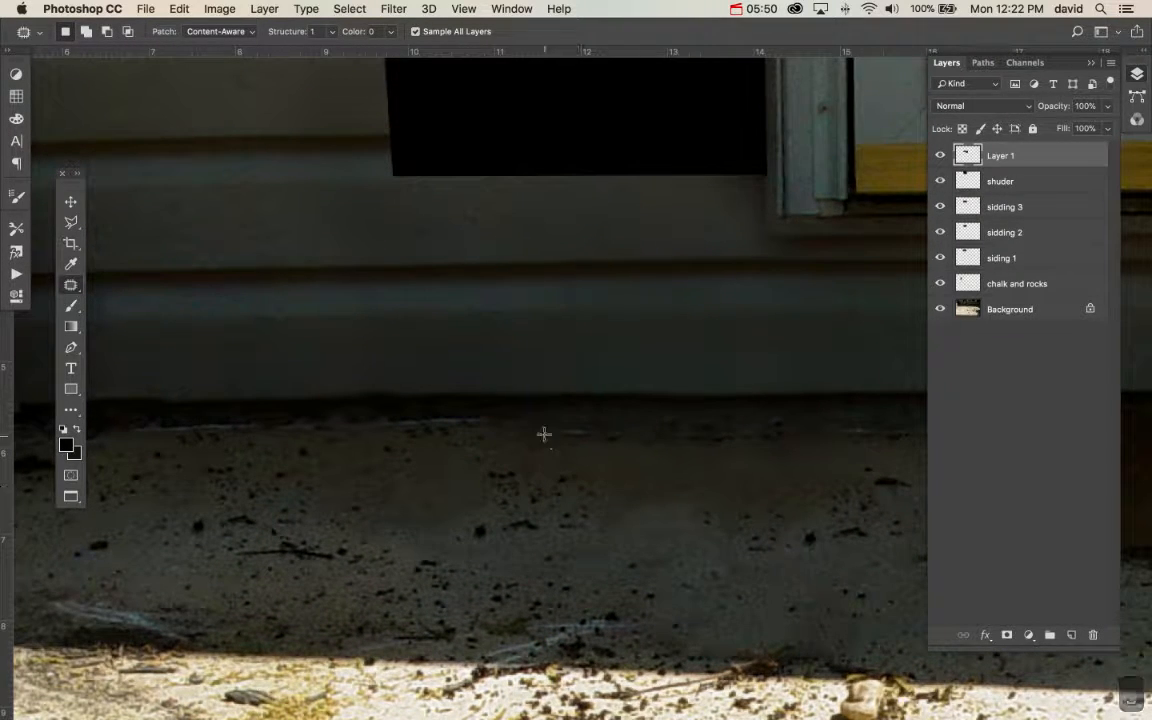
pyautogui.moveTo(541, 423)
pyautogui.mouseDown()
pyautogui.moveTo(798, 425)
pyautogui.moveTo(729, 473)
pyautogui.moveTo(505, 437)
pyautogui.mouseUp()
pyautogui.moveTo(571, 455); pyautogui.dragTo(564, 538)
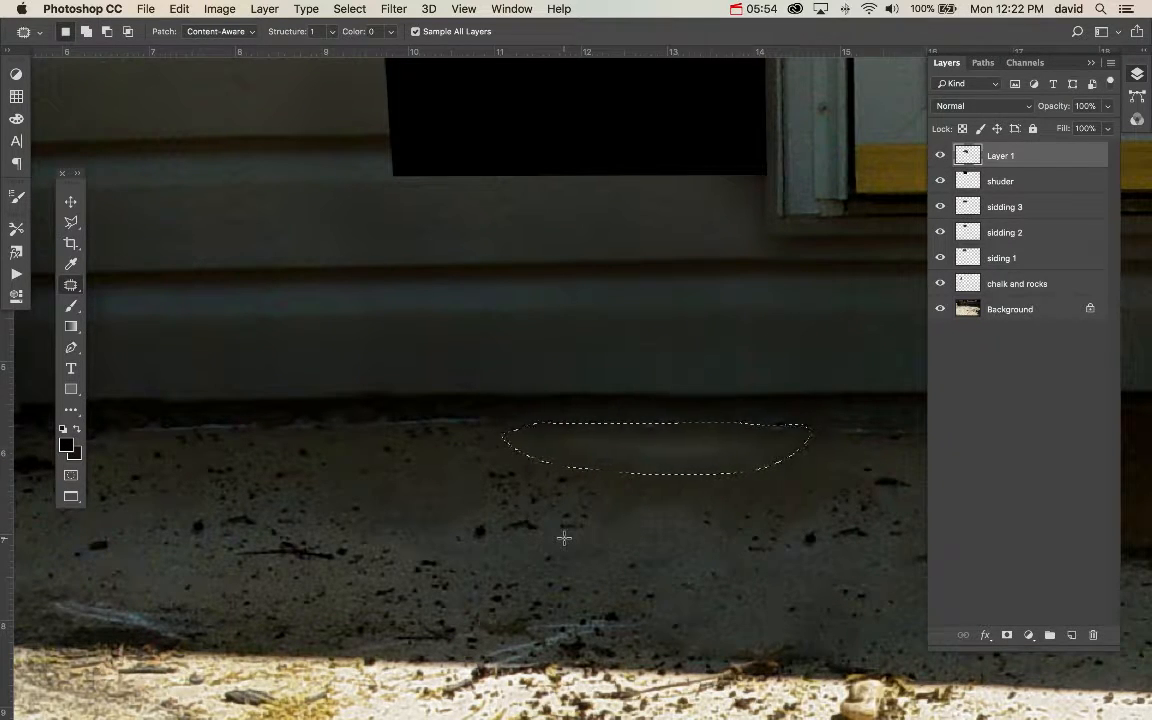
pyautogui.press('super+z')
pyautogui.press('super+d')
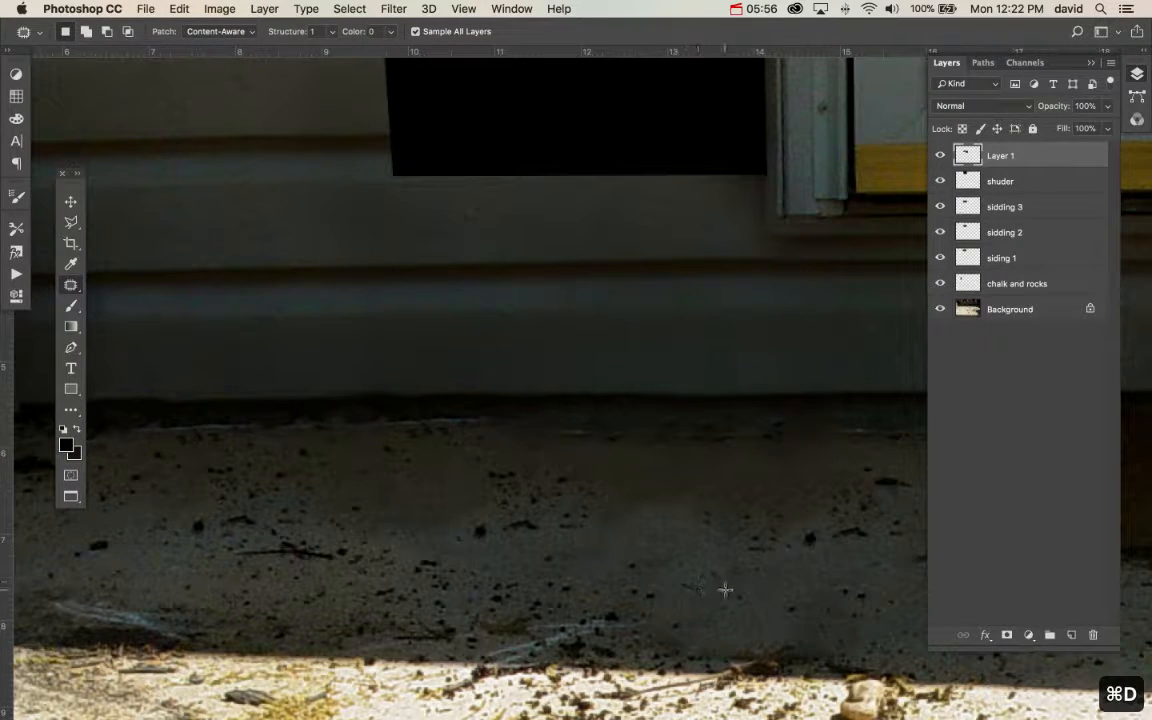
# Step: Compare the retouched bag and bucket area with the original by showing only the Background layer, then all layers again
pyautogui.press('super+minus')
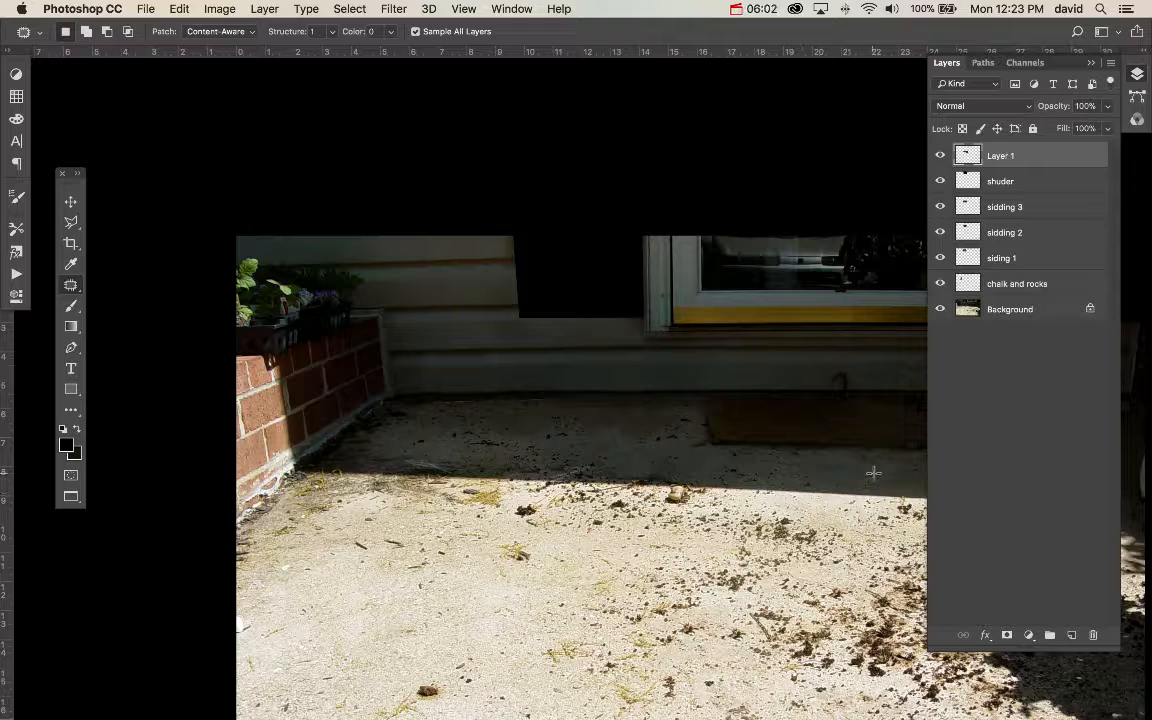
pyautogui.press('super+equal')
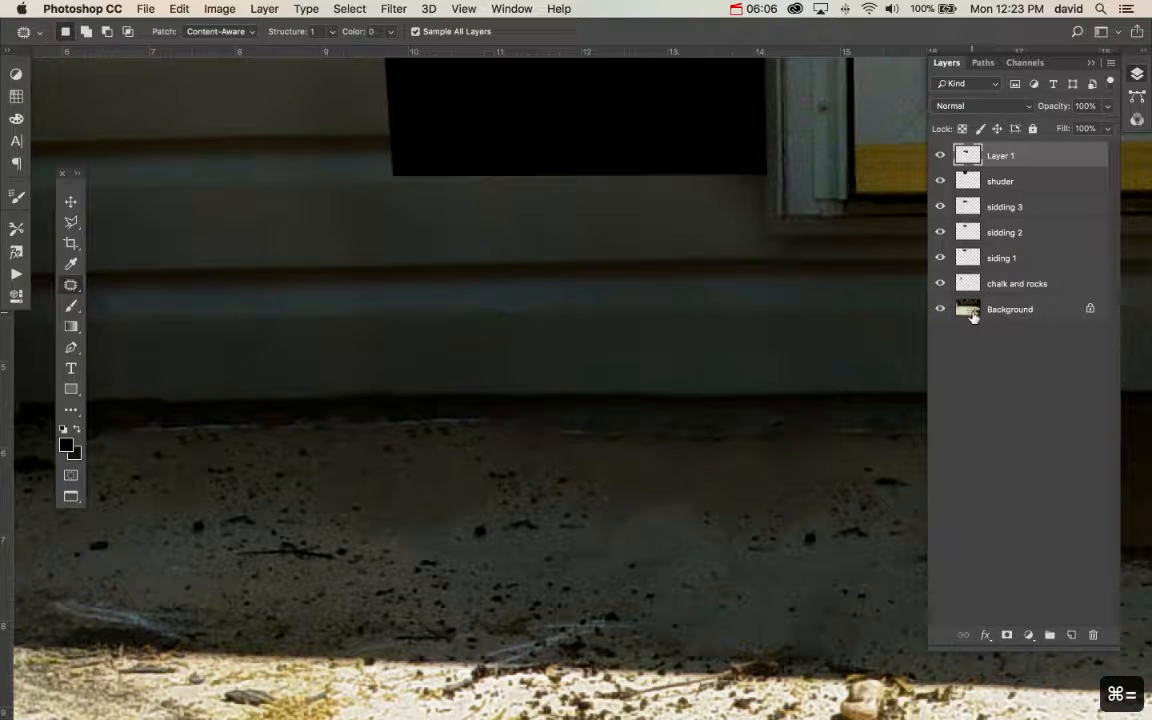
pyautogui.keyDown('alt'); pyautogui.click(940, 310); pyautogui.keyUp('alt')
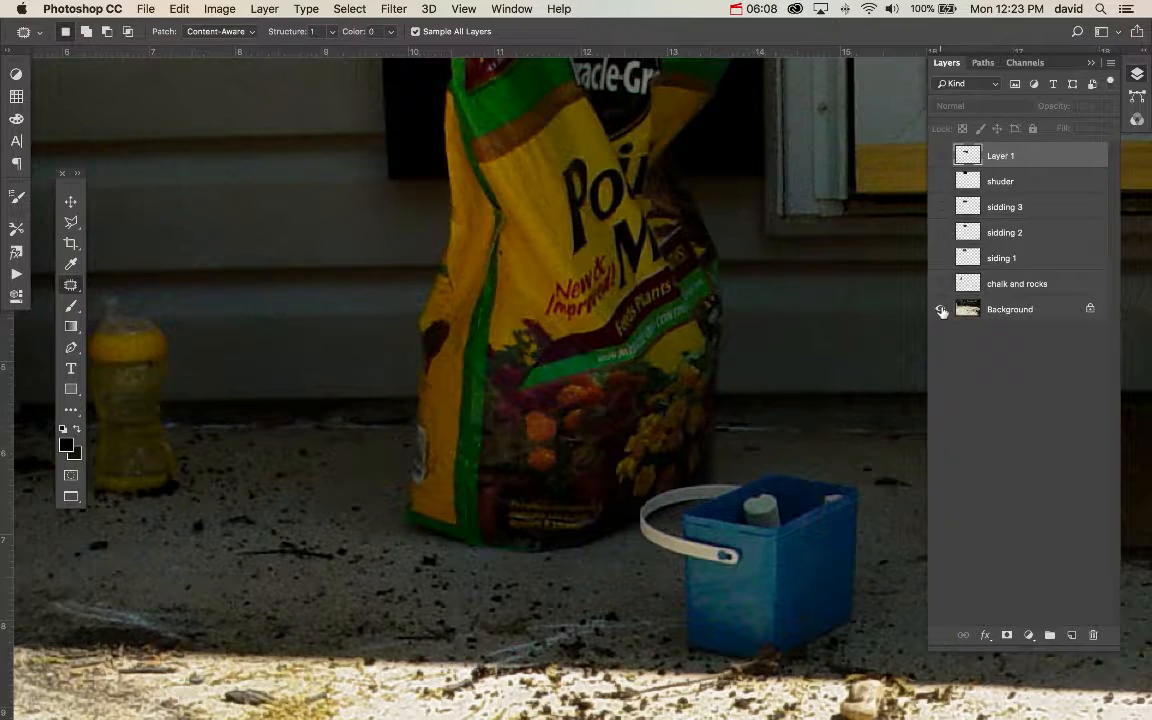
pyautogui.keyDown('alt'); pyautogui.click(941, 311); pyautogui.keyUp('alt')
pyautogui.keyDown('alt'); pyautogui.click(941, 311); pyautogui.keyUp('alt')
pyautogui.keyDown('alt'); pyautogui.click(941, 311); pyautogui.keyUp('alt')
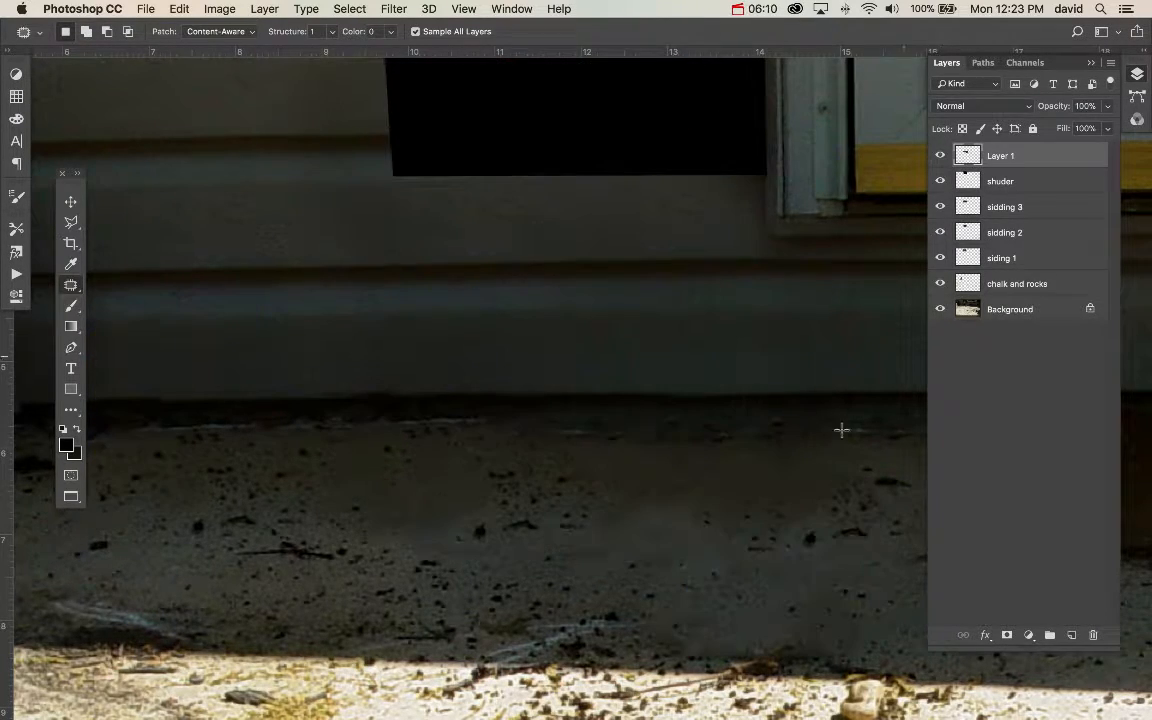
# Step: Patch the blotchy shaded concrete beside the doormat's left end with cleaner concrete from below the mat
pyautogui.moveTo(750, 531); pyautogui.dragTo(580, 473)
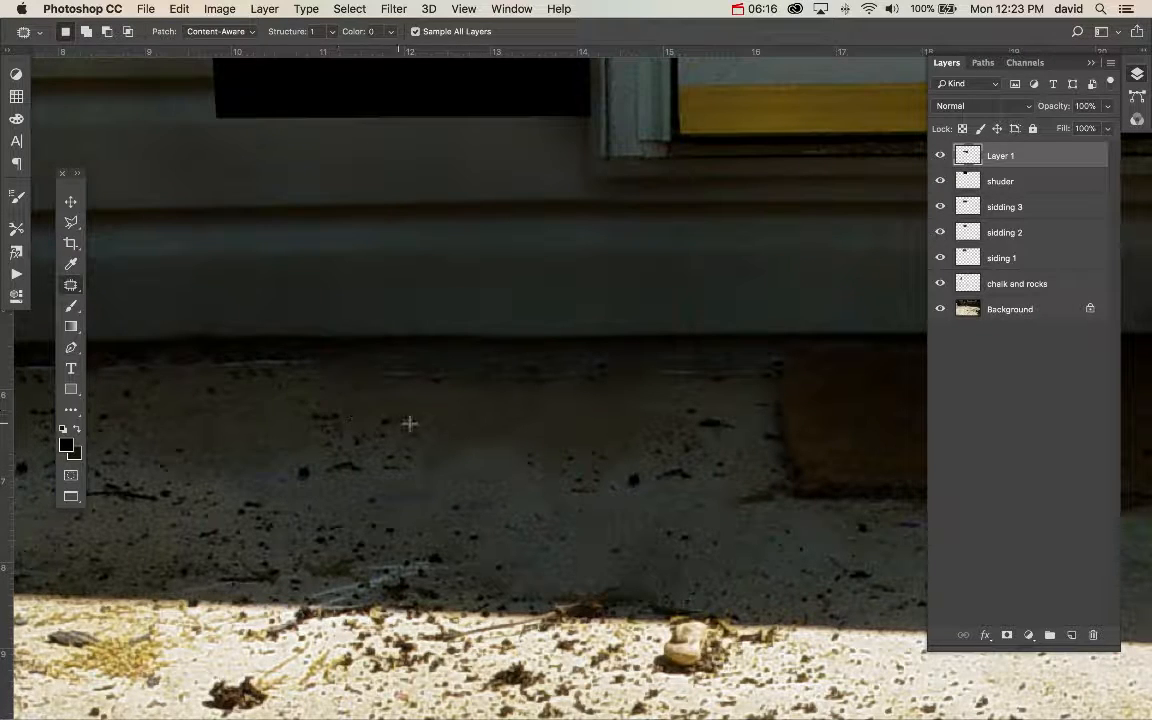
pyautogui.press('super+0')
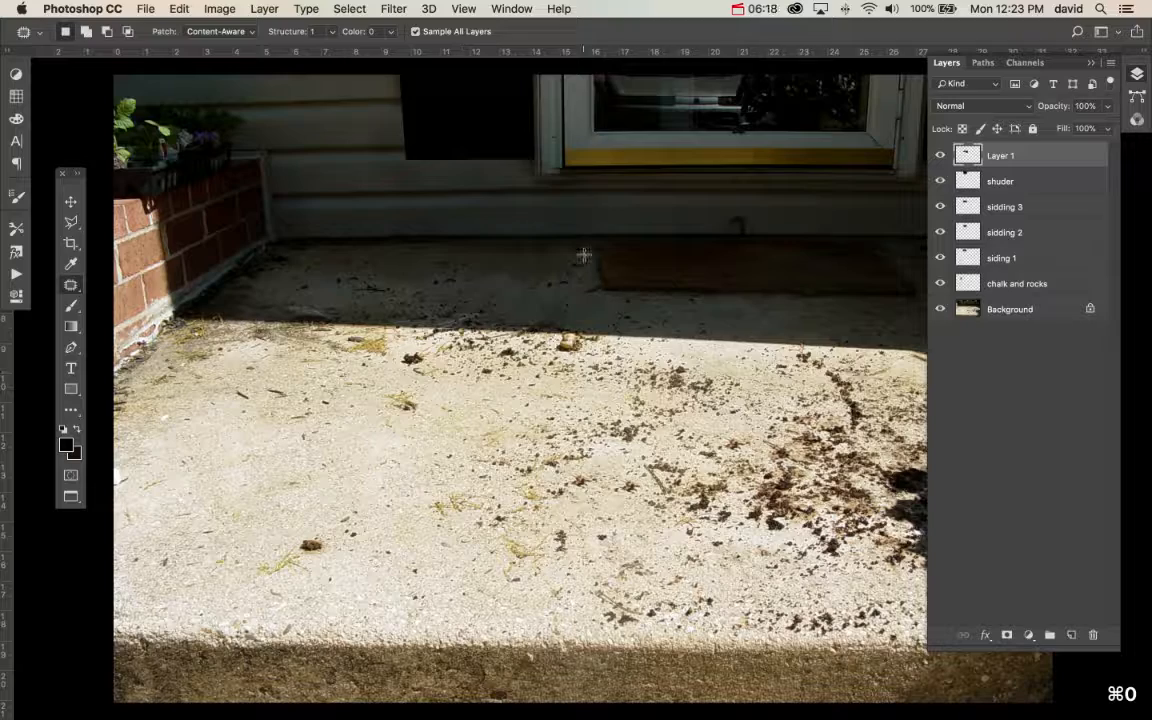
pyautogui.moveTo(580, 252)
pyautogui.mouseDown()
pyautogui.moveTo(450, 246)
pyautogui.moveTo(410, 275)
pyautogui.moveTo(585, 282)
pyautogui.moveTo(578, 252)
pyautogui.mouseUp()
pyautogui.moveTo(514, 278); pyautogui.dragTo(746, 317)
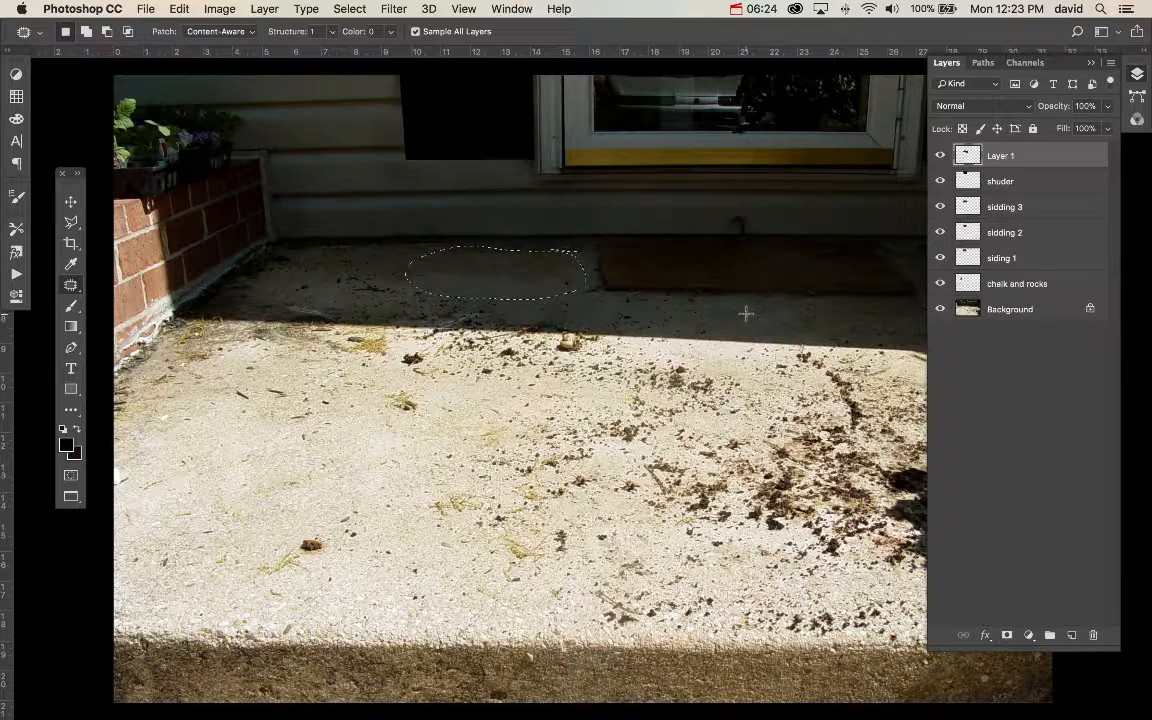
pyautogui.press('super+d')
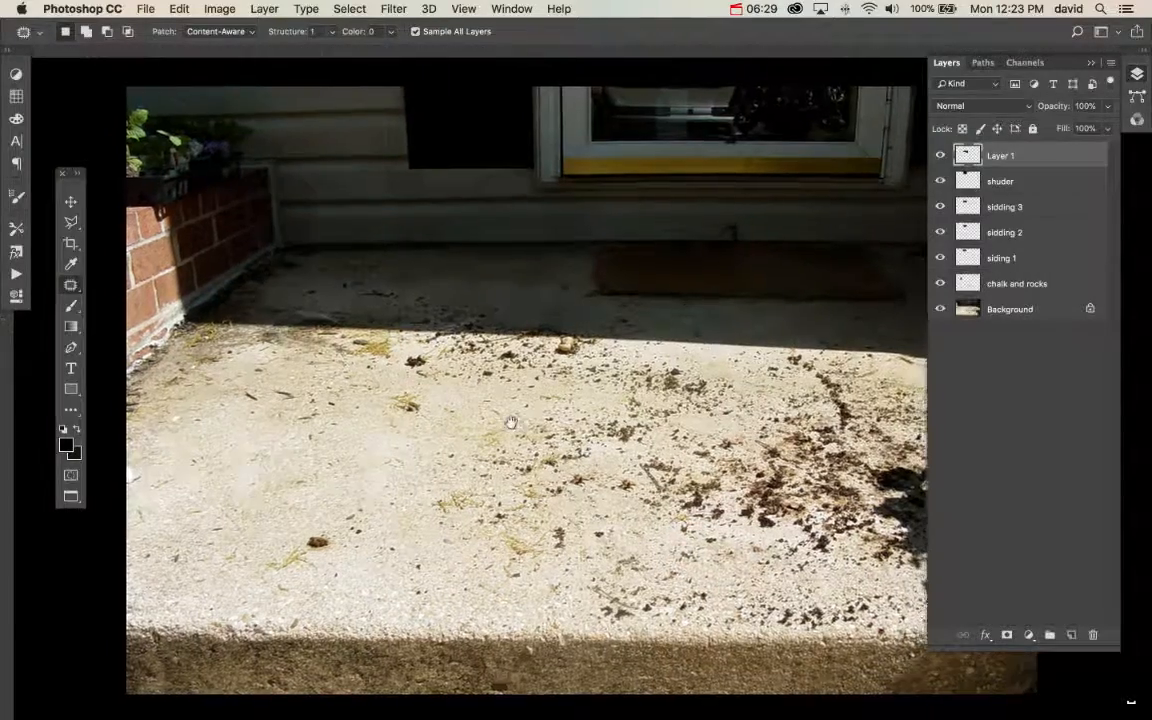
# Step: Compare the whole porch photo before and after retouching by isolating the Background layer and restoring all layers
pyautogui.moveTo(710, 336); pyautogui.dragTo(548, 472)
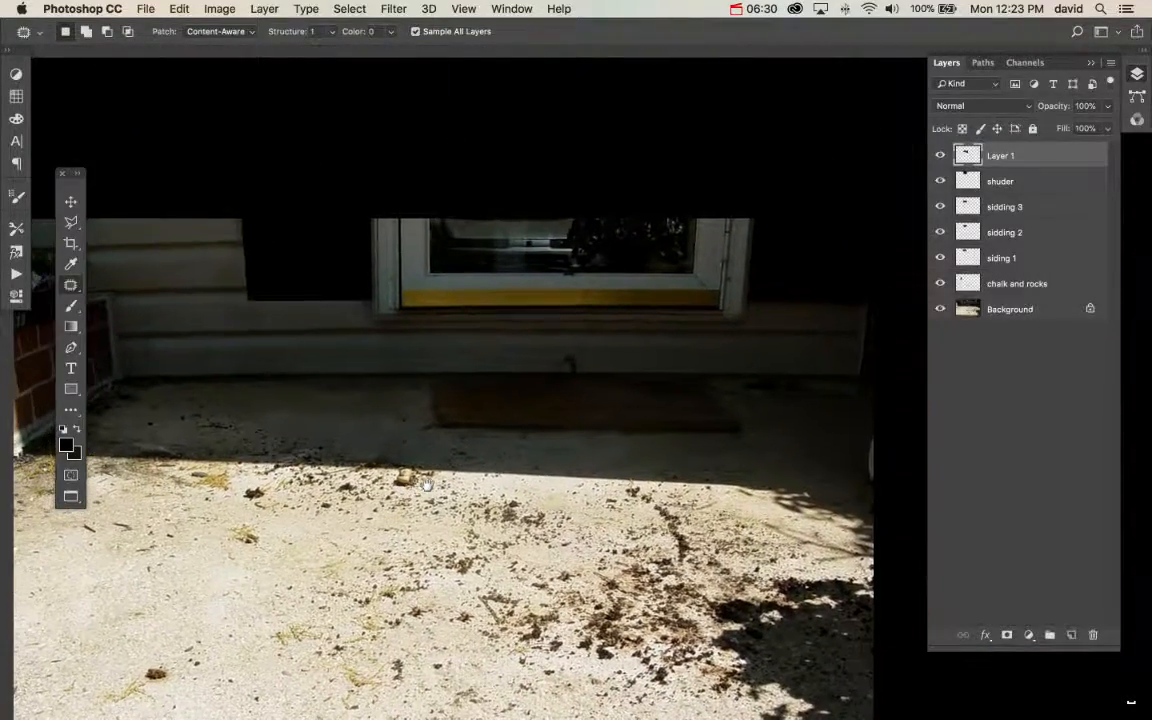
pyautogui.hscroll(-5, 463, 463)
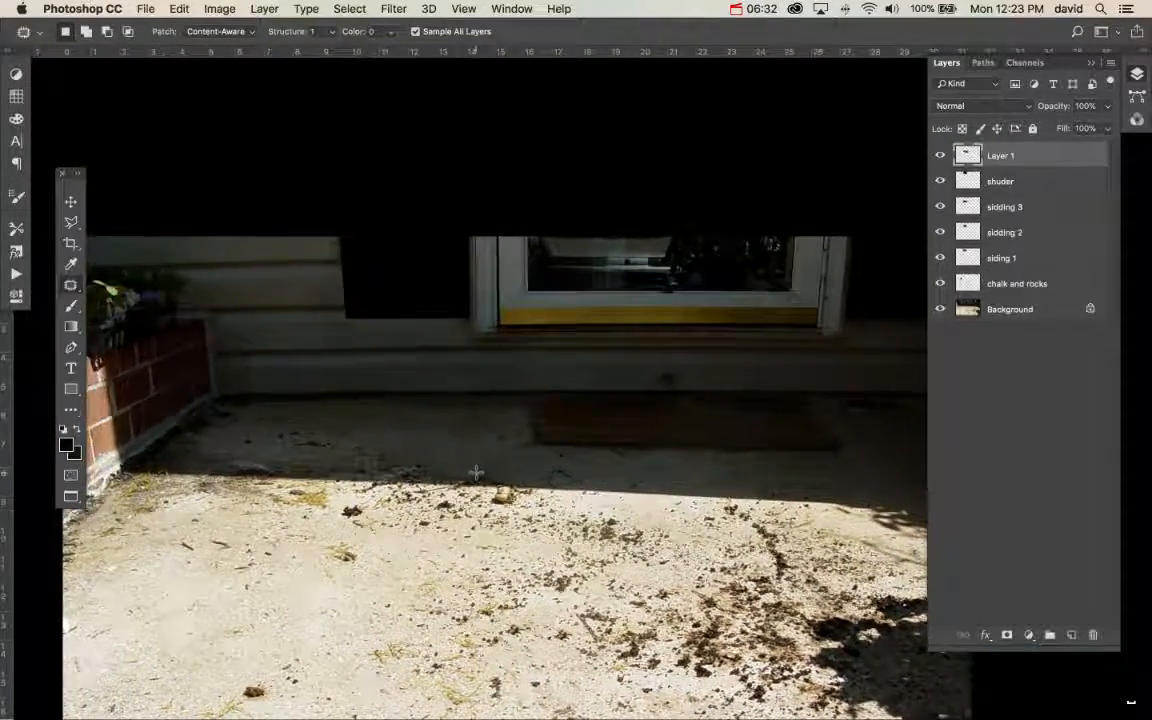
pyautogui.press('super+minus')
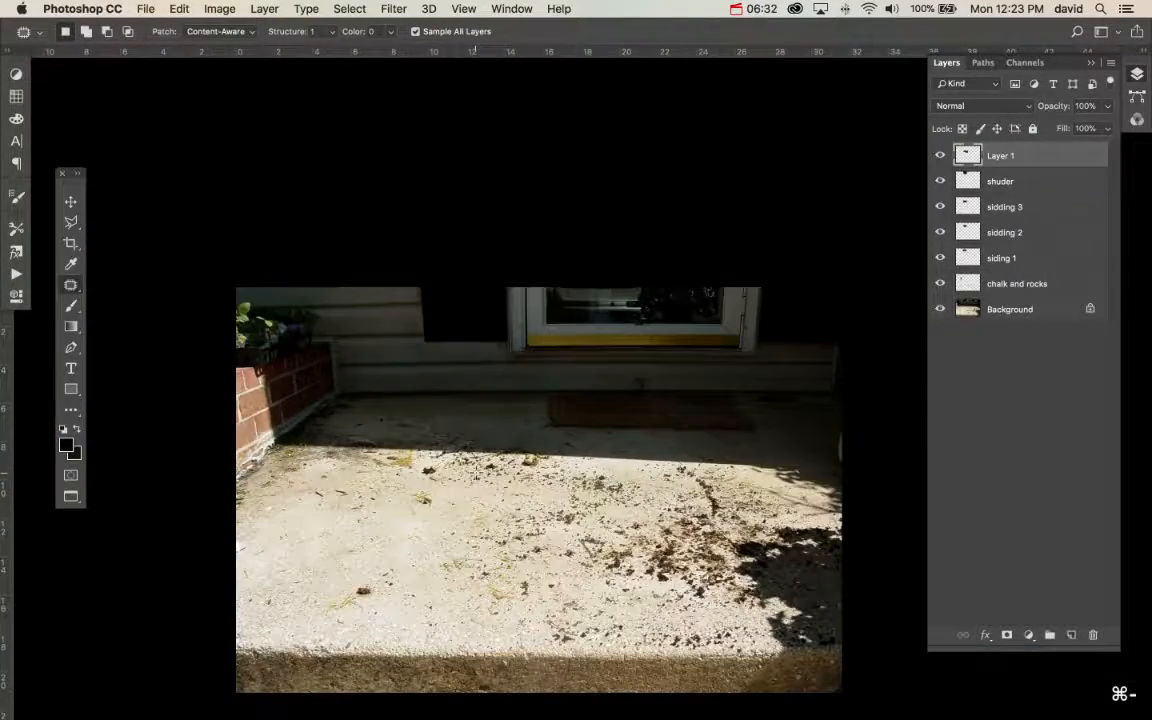
pyautogui.keyDown('alt'); pyautogui.click(940, 309); pyautogui.keyUp('alt')
pyautogui.keyDown('alt'); pyautogui.click(940, 309); pyautogui.keyUp('alt')
pyautogui.keyDown('alt'); pyautogui.click(940, 309); pyautogui.keyUp('alt')
pyautogui.keyDown('alt'); pyautogui.click(940, 309); pyautogui.keyUp('alt')
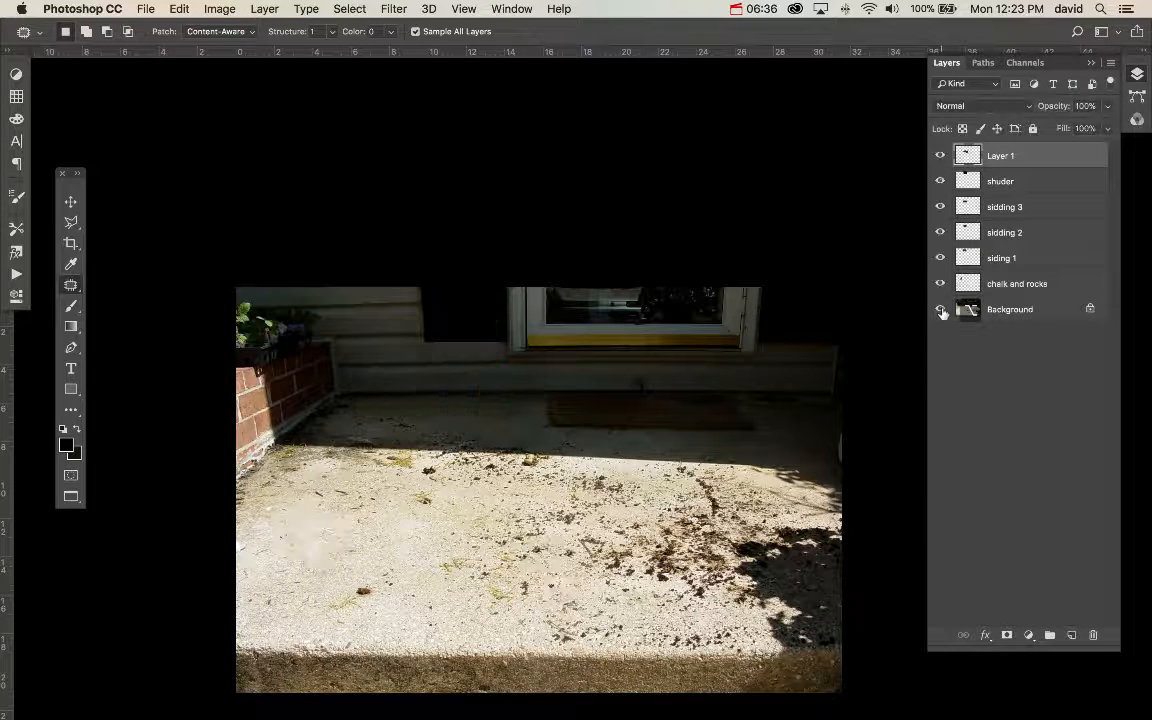